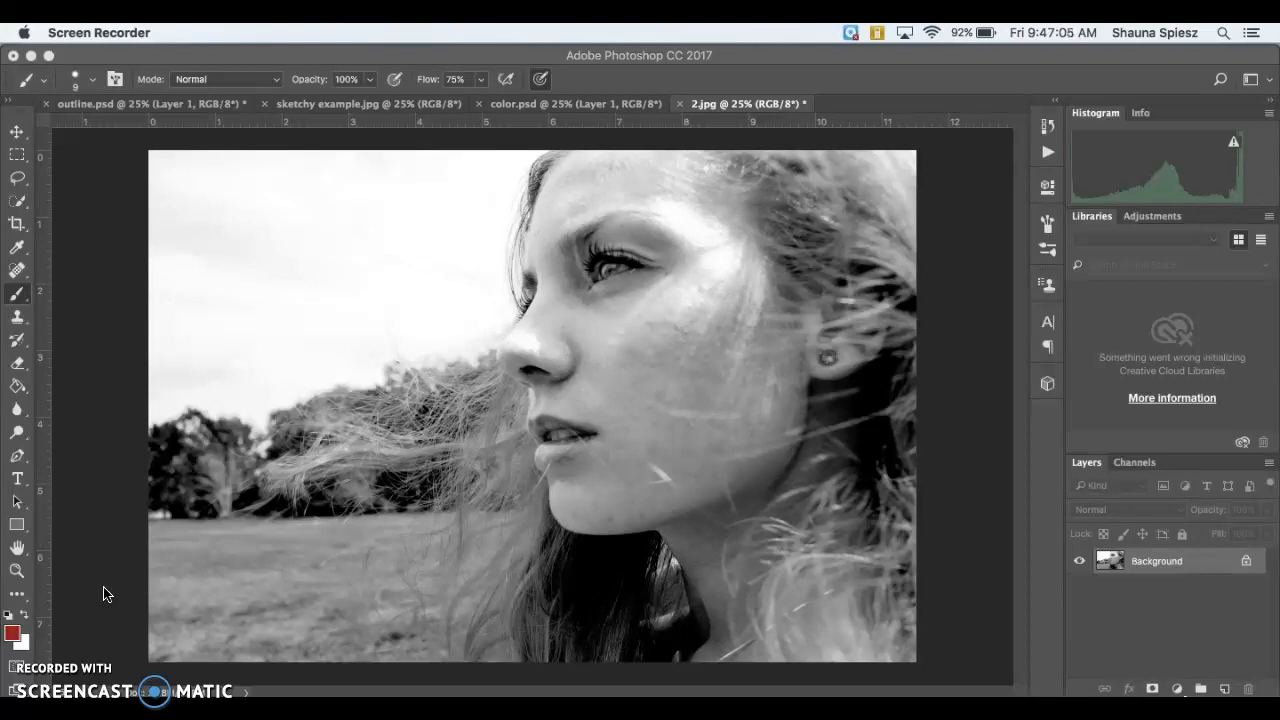
Add a new layer above the Background photo and set the brush to 70% flow with black as the foreground color.
{"action": "left_click", "coordinate": [1224, 689]}
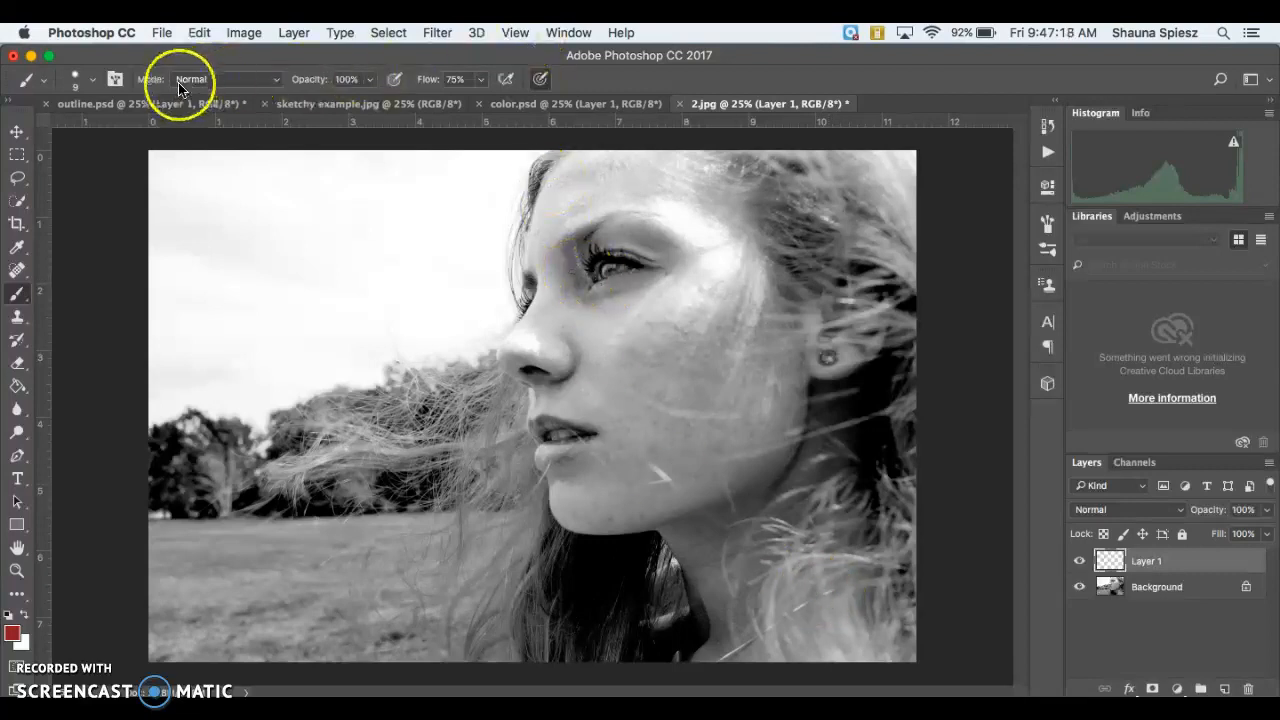
{"action": "left_click", "coordinate": [479, 80]}
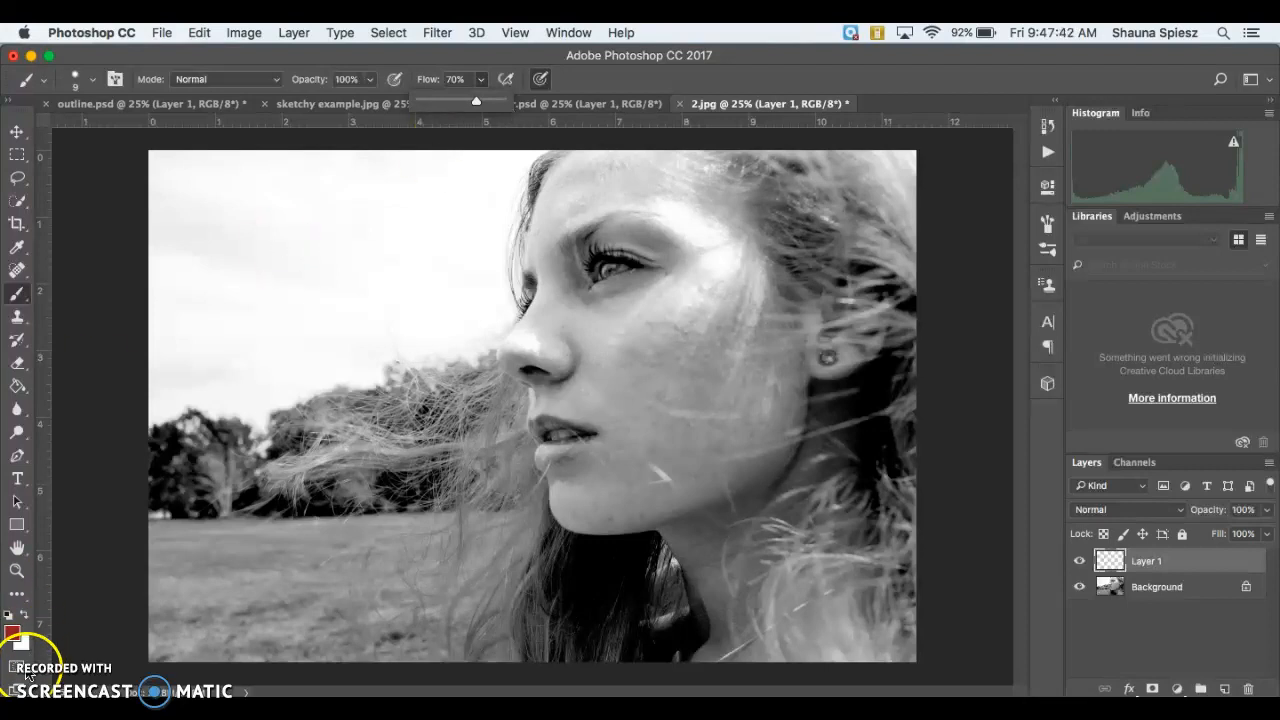
{"action": "left_click", "coordinate": [14, 632]}
{"action": "mouse_move", "coordinate": [886, 369]}
{"action": "left_mouse_down"}
{"action": "mouse_move", "coordinate": [823, 354]}
{"action": "mouse_move", "coordinate": [693, 452]}
{"action": "left_mouse_up"}
{"action": "left_click", "coordinate": [1124, 196]}
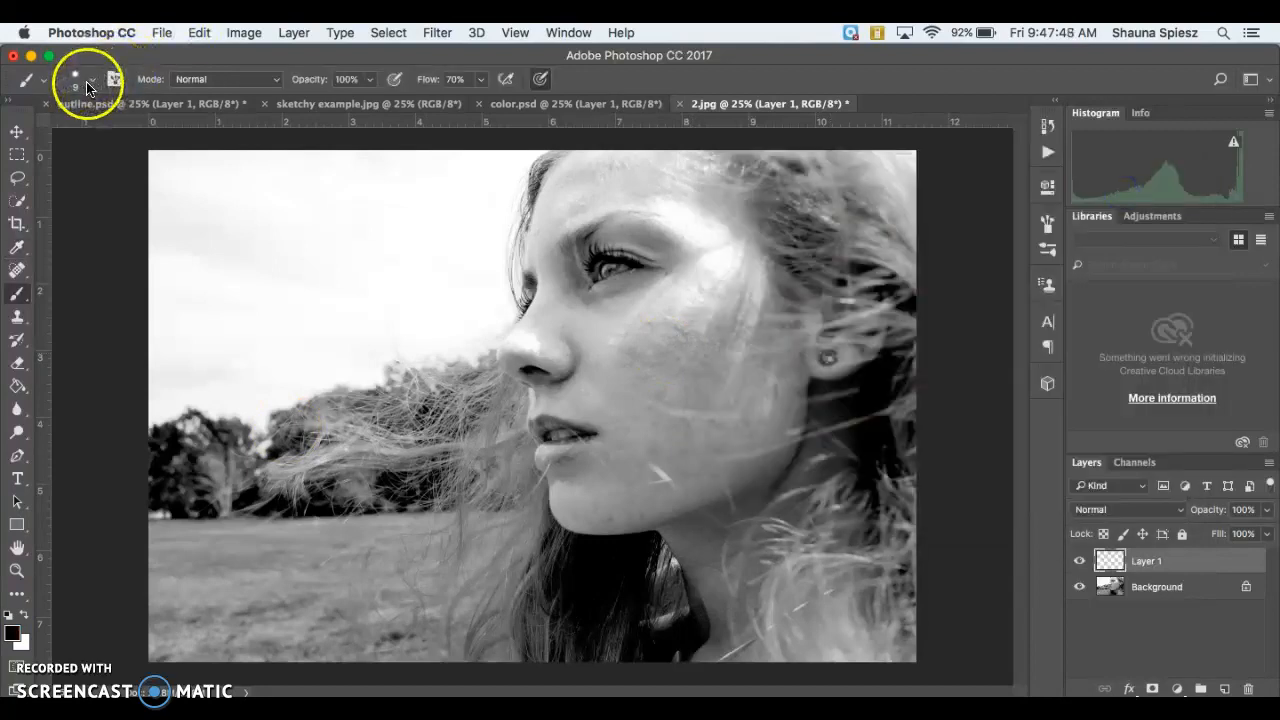
Set the brush size to 11 px and try it with a zigzag scribble on the sky, undoing the stroke.
{"action": "left_click", "coordinate": [76, 84]}
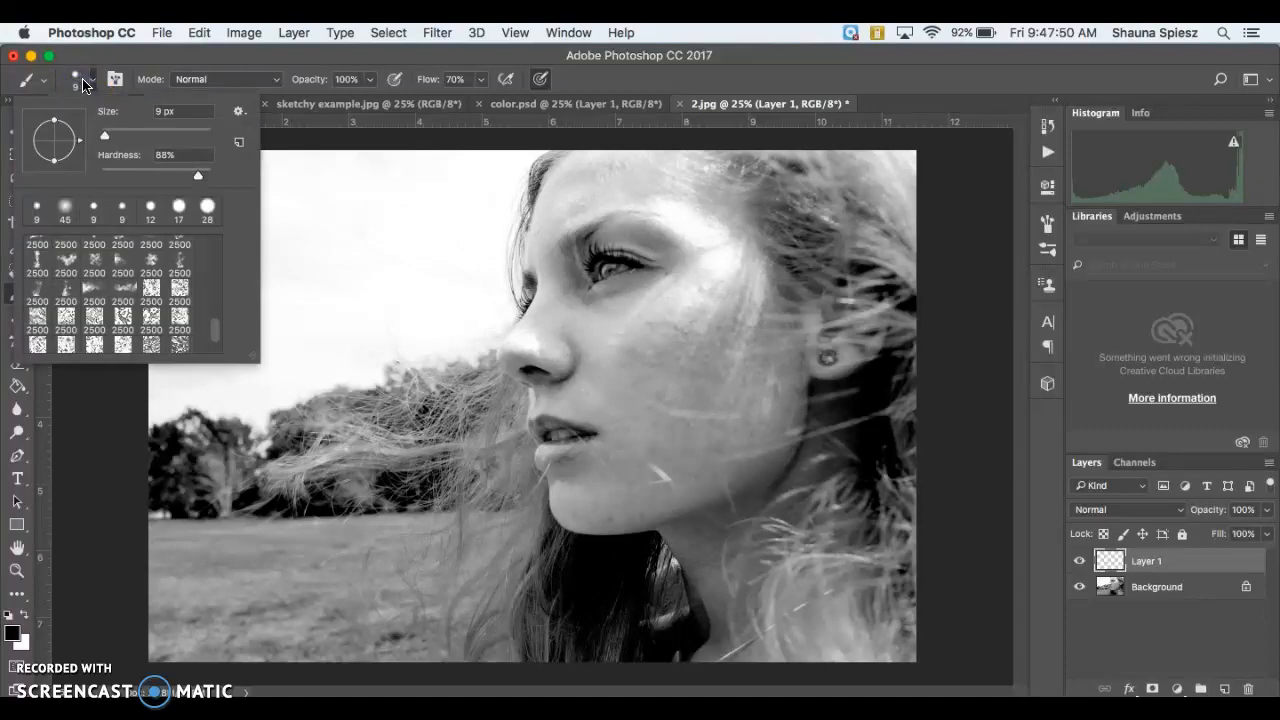
{"action": "left_click", "coordinate": [207, 206]}
{"action": "left_click", "coordinate": [110, 136]}
{"action": "left_click", "coordinate": [294, 32]}
{"action": "left_click", "coordinate": [294, 32]}
{"action": "mouse_move", "coordinate": [340, 226]}
{"action": "left_mouse_down"}
{"action": "mouse_move", "coordinate": [401, 257]}
{"action": "mouse_move", "coordinate": [438, 250]}
{"action": "mouse_move", "coordinate": [468, 284]}
{"action": "left_mouse_up"}
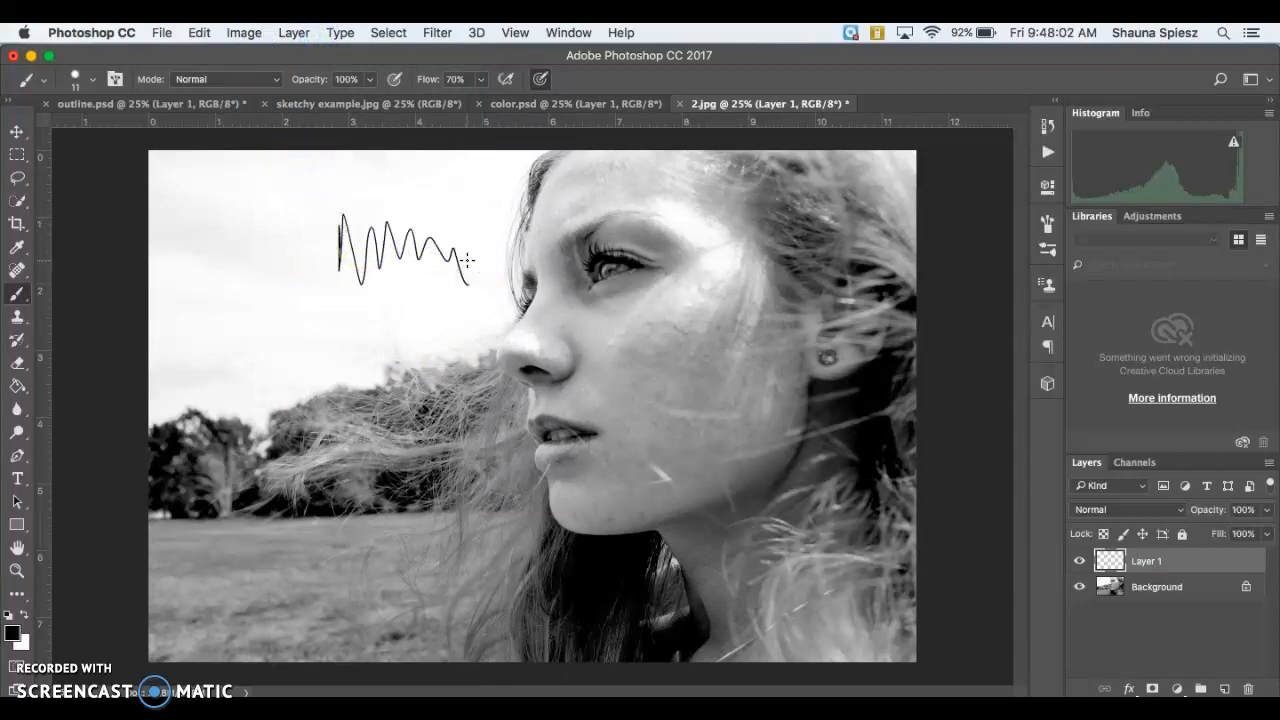
{"action": "key", "text": "super+z"}
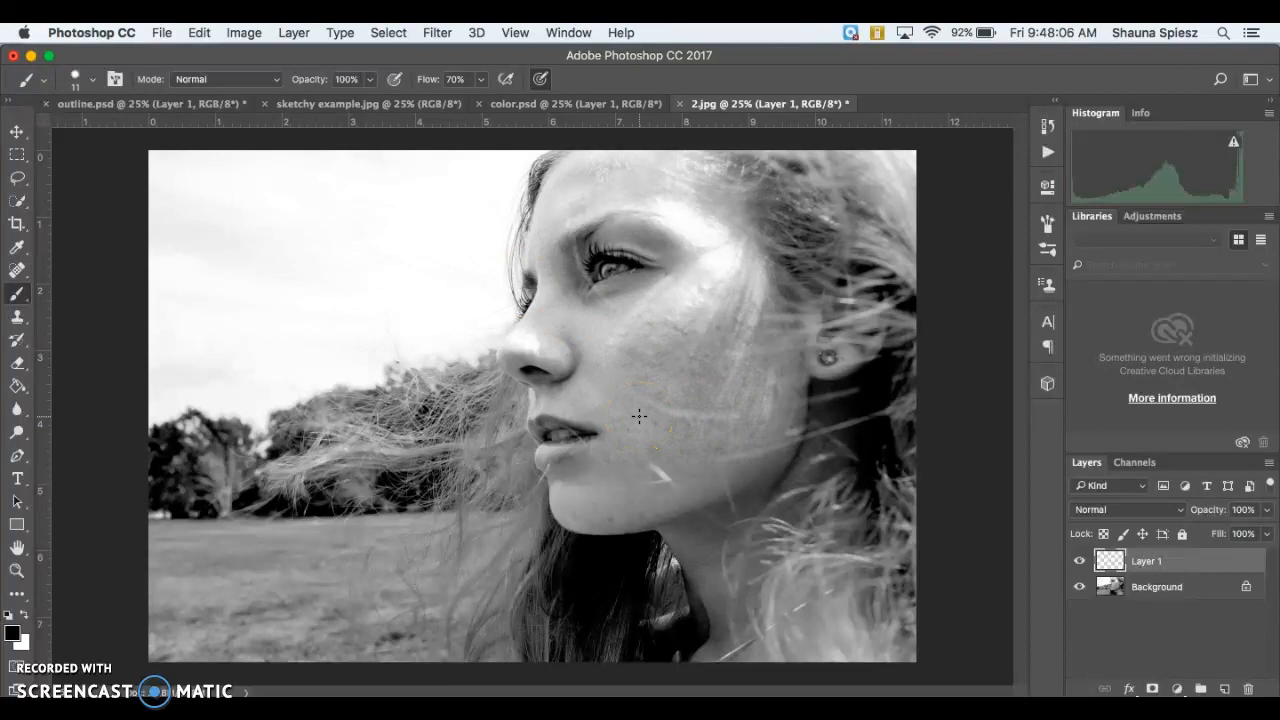
Try tracing both lips on Layer 1 with long, smooth outline strokes, and undo them.
{"action": "key", "text": "super+equal"}
{"action": "key", "text": "super+equal"}
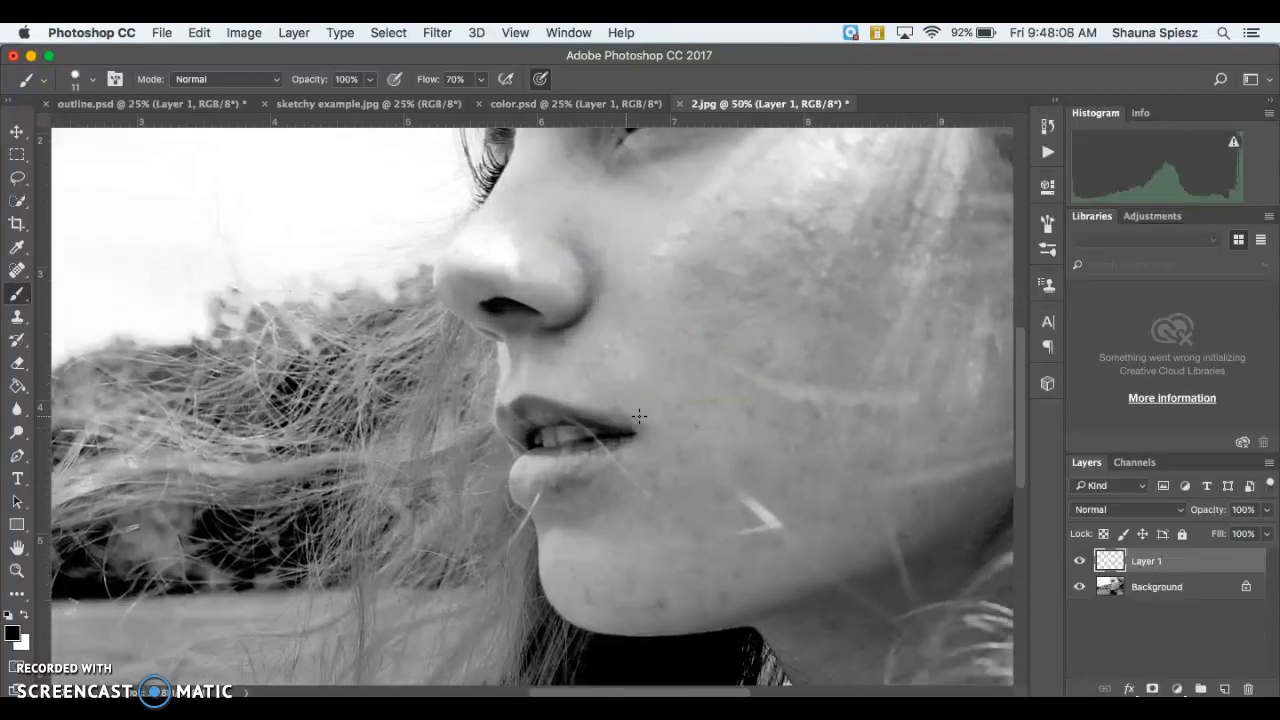
{"action": "scroll", "coordinate": [639, 415], "scroll_direction": "right", "scroll_amount": 3}
{"action": "key", "text": "super+equal"}
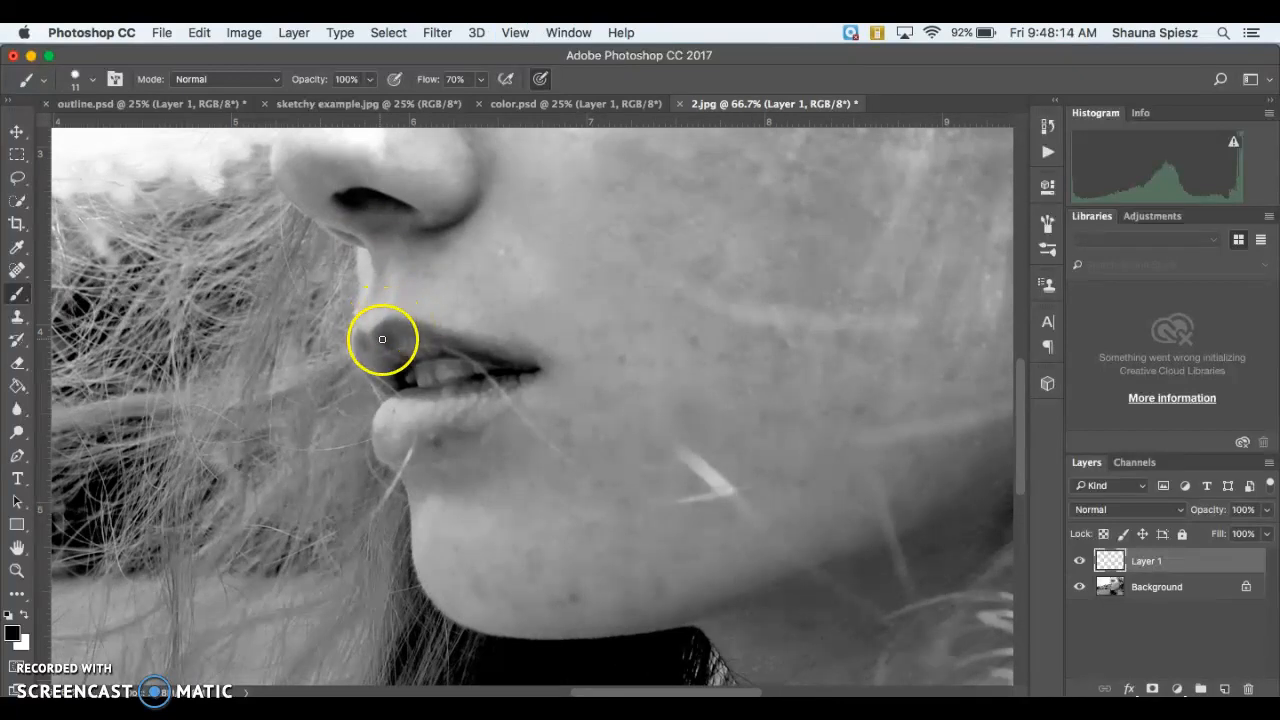
{"action": "mouse_move", "coordinate": [372, 342]}
{"action": "left_mouse_down"}
{"action": "mouse_move", "coordinate": [389, 317]}
{"action": "mouse_move", "coordinate": [371, 331]}
{"action": "mouse_move", "coordinate": [423, 323]}
{"action": "mouse_move", "coordinate": [551, 368]}
{"action": "mouse_move", "coordinate": [460, 443]}
{"action": "mouse_move", "coordinate": [374, 455]}
{"action": "mouse_move", "coordinate": [374, 414]}
{"action": "mouse_move", "coordinate": [414, 391]}
{"action": "mouse_move", "coordinate": [472, 386]}
{"action": "left_mouse_up"}
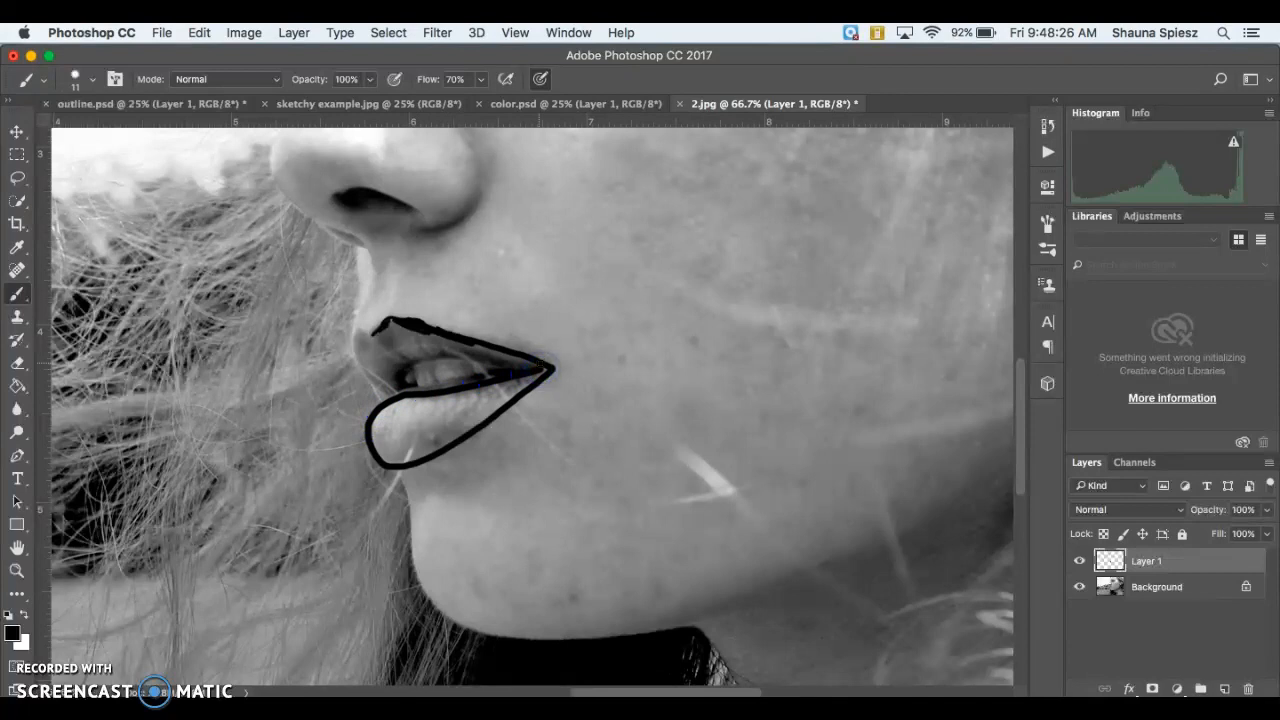
{"action": "key", "text": "super+z"}
Sketch the upper and lower lips with short, overlapping black strokes, shading along the edges and mouth opening.
{"action": "mouse_move", "coordinate": [540, 378]}
{"action": "left_mouse_down"}
{"action": "mouse_move", "coordinate": [478, 451]}
{"action": "mouse_move", "coordinate": [392, 466]}
{"action": "mouse_move", "coordinate": [411, 468]}
{"action": "mouse_move", "coordinate": [375, 454]}
{"action": "mouse_move", "coordinate": [392, 406]}
{"action": "mouse_move", "coordinate": [455, 399]}
{"action": "left_mouse_up"}
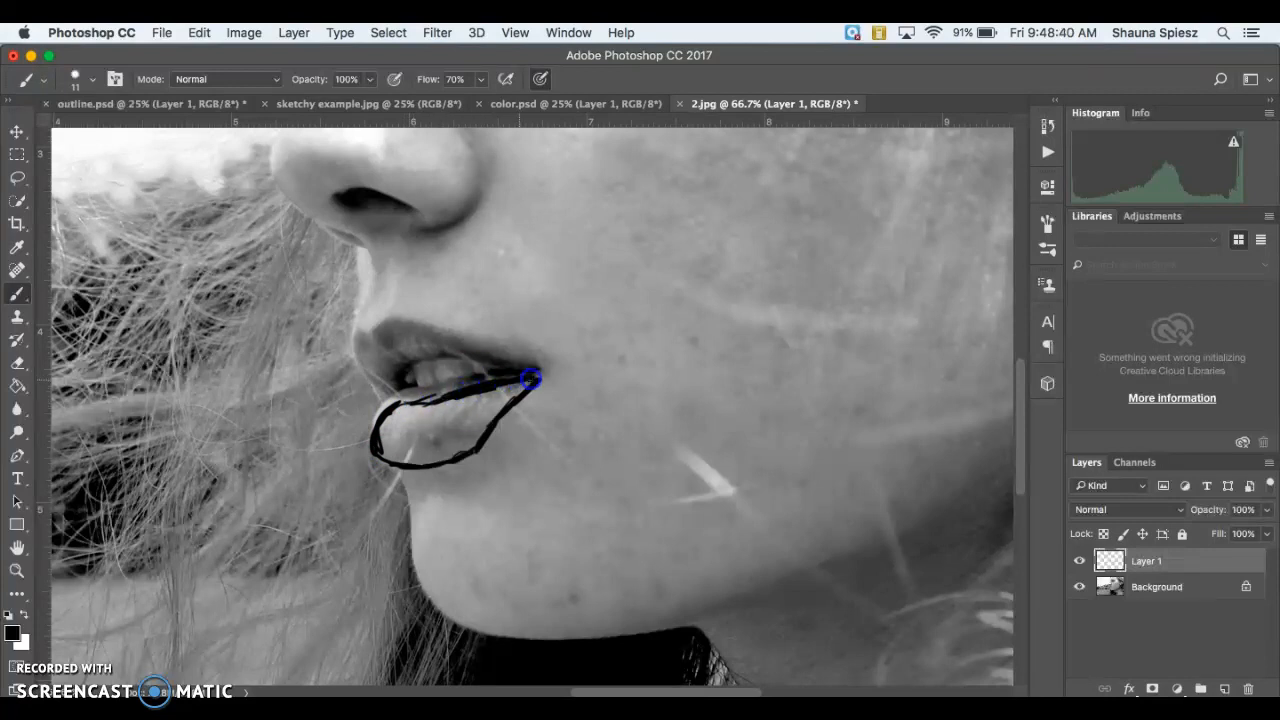
{"action": "mouse_move", "coordinate": [479, 388]}
{"action": "left_mouse_down"}
{"action": "mouse_move", "coordinate": [400, 400]}
{"action": "mouse_move", "coordinate": [410, 397]}
{"action": "mouse_move", "coordinate": [376, 426]}
{"action": "mouse_move", "coordinate": [388, 408]}
{"action": "mouse_move", "coordinate": [374, 444]}
{"action": "mouse_move", "coordinate": [397, 402]}
{"action": "mouse_move", "coordinate": [405, 451]}
{"action": "mouse_move", "coordinate": [380, 443]}
{"action": "mouse_move", "coordinate": [394, 452]}
{"action": "mouse_move", "coordinate": [475, 421]}
{"action": "mouse_move", "coordinate": [425, 457]}
{"action": "mouse_move", "coordinate": [484, 427]}
{"action": "mouse_move", "coordinate": [462, 451]}
{"action": "mouse_move", "coordinate": [389, 457]}
{"action": "mouse_move", "coordinate": [408, 376]}
{"action": "mouse_move", "coordinate": [408, 405]}
{"action": "mouse_move", "coordinate": [433, 363]}
{"action": "mouse_move", "coordinate": [400, 396]}
{"action": "mouse_move", "coordinate": [455, 363]}
{"action": "mouse_move", "coordinate": [428, 356]}
{"action": "mouse_move", "coordinate": [532, 371]}
{"action": "mouse_move", "coordinate": [449, 356]}
{"action": "mouse_move", "coordinate": [512, 373]}
{"action": "mouse_move", "coordinate": [394, 328]}
{"action": "mouse_move", "coordinate": [380, 341]}
{"action": "mouse_move", "coordinate": [397, 322]}
{"action": "mouse_move", "coordinate": [381, 332]}
{"action": "mouse_move", "coordinate": [399, 358]}
{"action": "mouse_move", "coordinate": [421, 331]}
{"action": "left_mouse_up"}
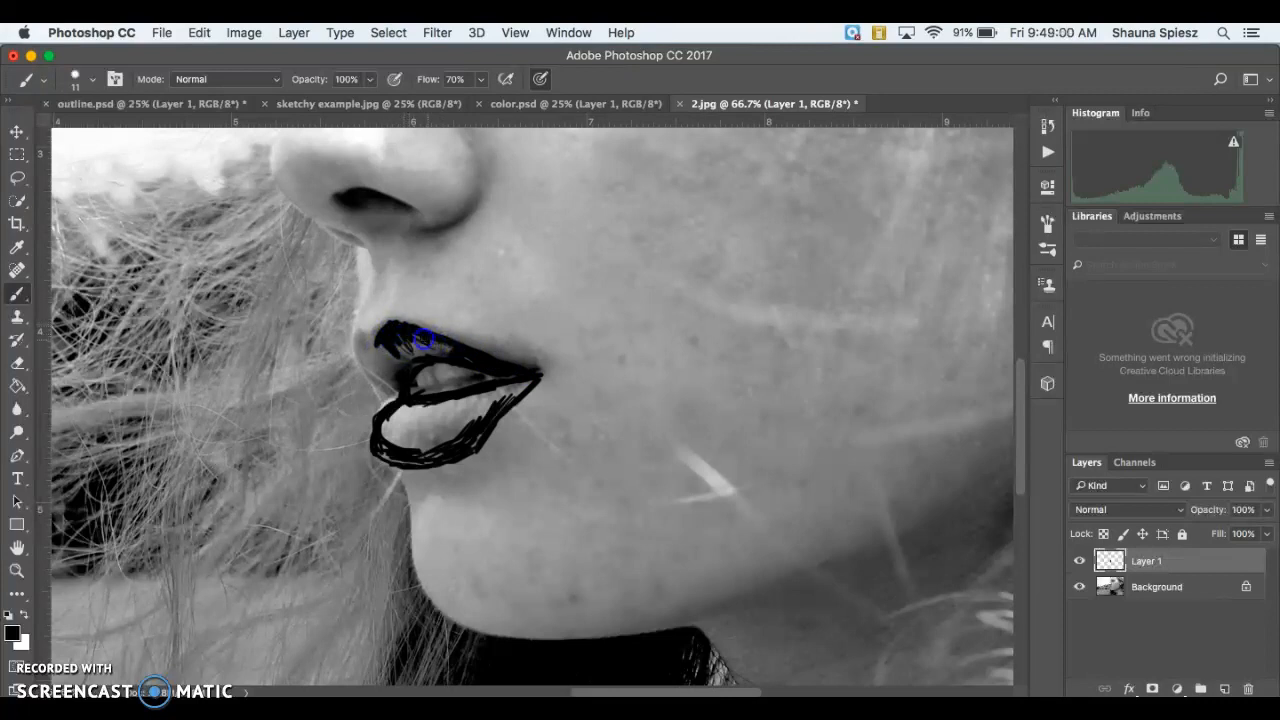
{"action": "left_click_drag", "start_coordinate": [357, 345], "coordinate": [386, 408]}
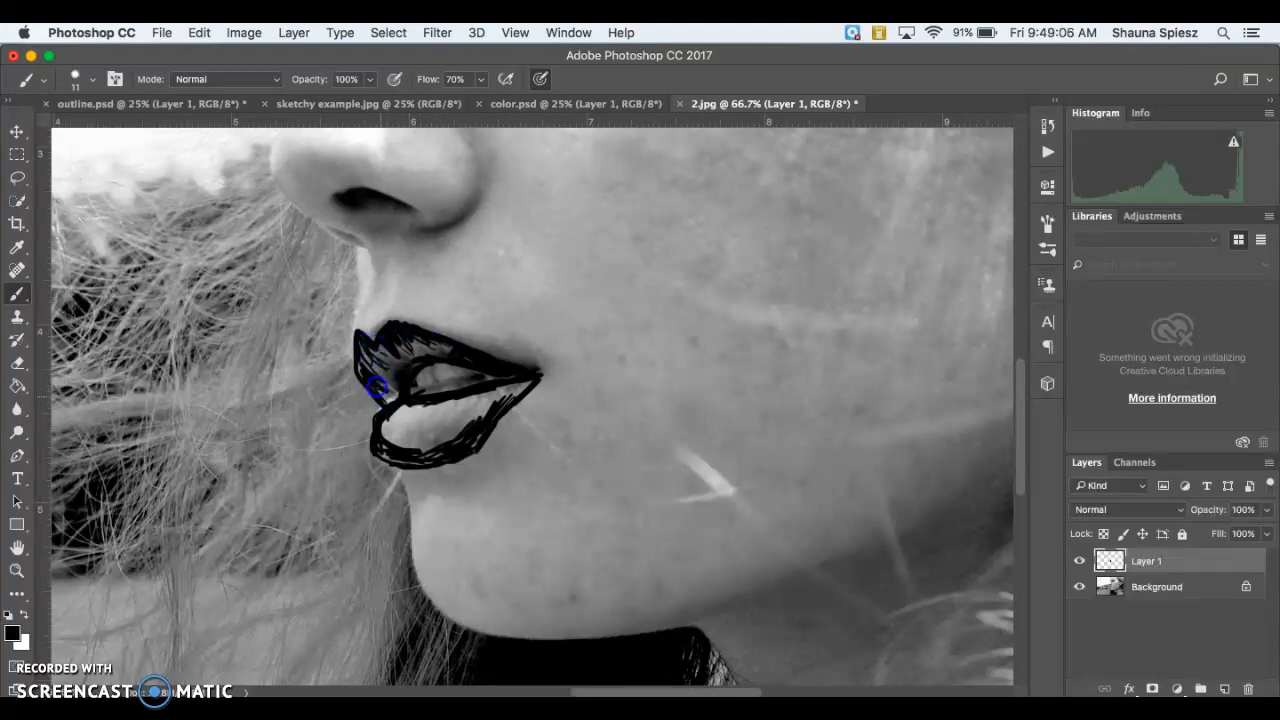
{"action": "left_click_drag", "start_coordinate": [509, 380], "coordinate": [424, 396]}
Sketch the nose profile from the far eye down to the upper lip, plus the nostril and the curved nose wing.
{"action": "scroll", "coordinate": [401, 278], "scroll_direction": "up", "scroll_amount": 5}
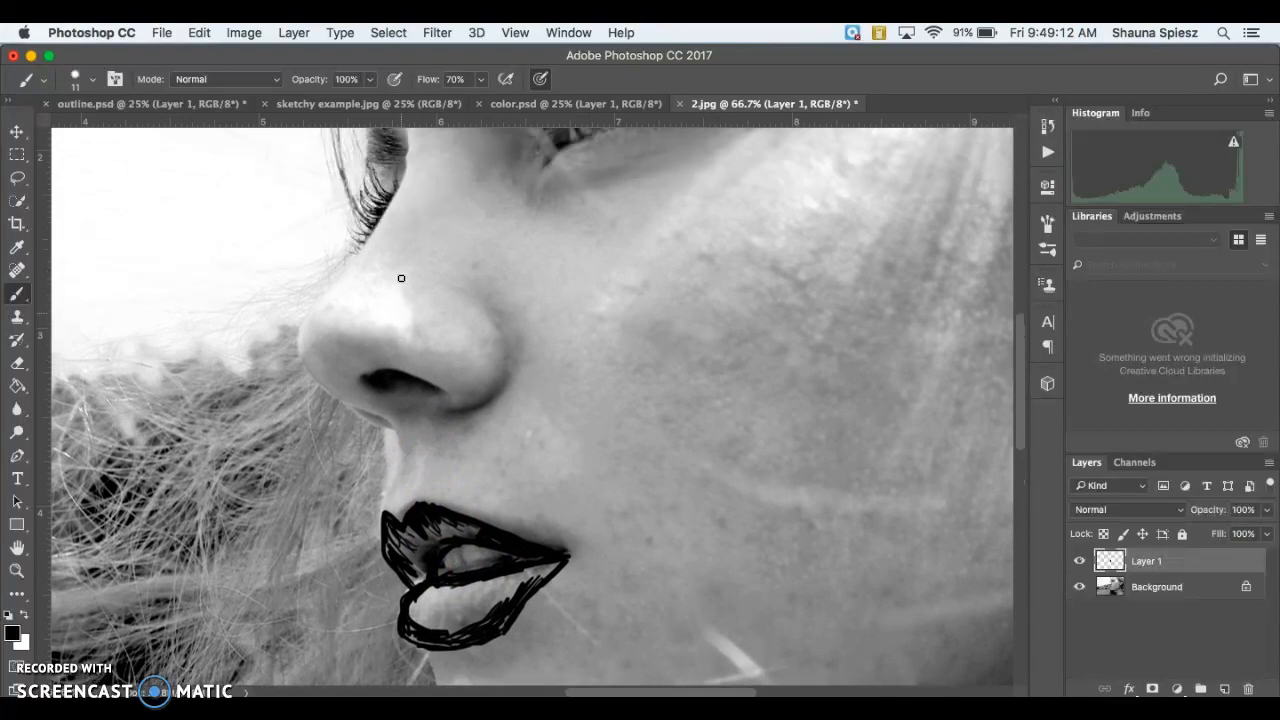
{"action": "mouse_move", "coordinate": [385, 435]}
{"action": "left_mouse_down"}
{"action": "mouse_move", "coordinate": [382, 497]}
{"action": "mouse_move", "coordinate": [387, 428]}
{"action": "mouse_move", "coordinate": [382, 492]}
{"action": "mouse_move", "coordinate": [380, 440]}
{"action": "mouse_move", "coordinate": [354, 419]}
{"action": "mouse_move", "coordinate": [386, 432]}
{"action": "mouse_move", "coordinate": [314, 386]}
{"action": "mouse_move", "coordinate": [300, 327]}
{"action": "mouse_move", "coordinate": [300, 365]}
{"action": "mouse_move", "coordinate": [314, 301]}
{"action": "mouse_move", "coordinate": [299, 320]}
{"action": "mouse_move", "coordinate": [362, 260]}
{"action": "mouse_move", "coordinate": [395, 180]}
{"action": "mouse_move", "coordinate": [359, 238]}
{"action": "mouse_move", "coordinate": [405, 160]}
{"action": "mouse_move", "coordinate": [386, 210]}
{"action": "mouse_move", "coordinate": [404, 155]}
{"action": "mouse_move", "coordinate": [305, 348]}
{"action": "left_mouse_up"}
{"action": "left_click_drag", "start_coordinate": [379, 379], "coordinate": [379, 379]}
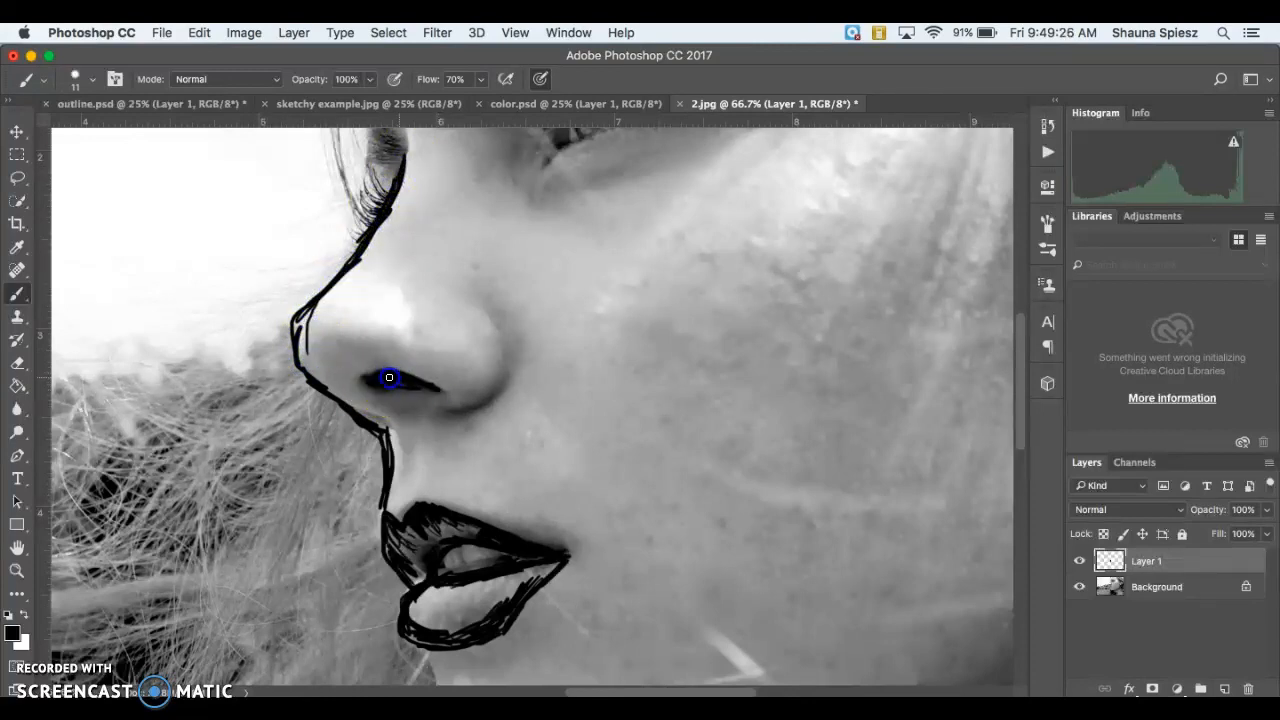
{"action": "left_click_drag", "start_coordinate": [390, 388], "coordinate": [438, 390]}
{"action": "left_click_drag", "start_coordinate": [500, 360], "coordinate": [460, 410]}
{"action": "mouse_move", "coordinate": [487, 322]}
{"action": "left_mouse_down"}
{"action": "mouse_move", "coordinate": [507, 365]}
{"action": "mouse_move", "coordinate": [468, 309]}
{"action": "mouse_move", "coordinate": [516, 348]}
{"action": "mouse_move", "coordinate": [486, 300]}
{"action": "mouse_move", "coordinate": [507, 380]}
{"action": "mouse_move", "coordinate": [495, 330]}
{"action": "left_mouse_up"}
{"action": "left_click_drag", "start_coordinate": [484, 401], "coordinate": [503, 355]}
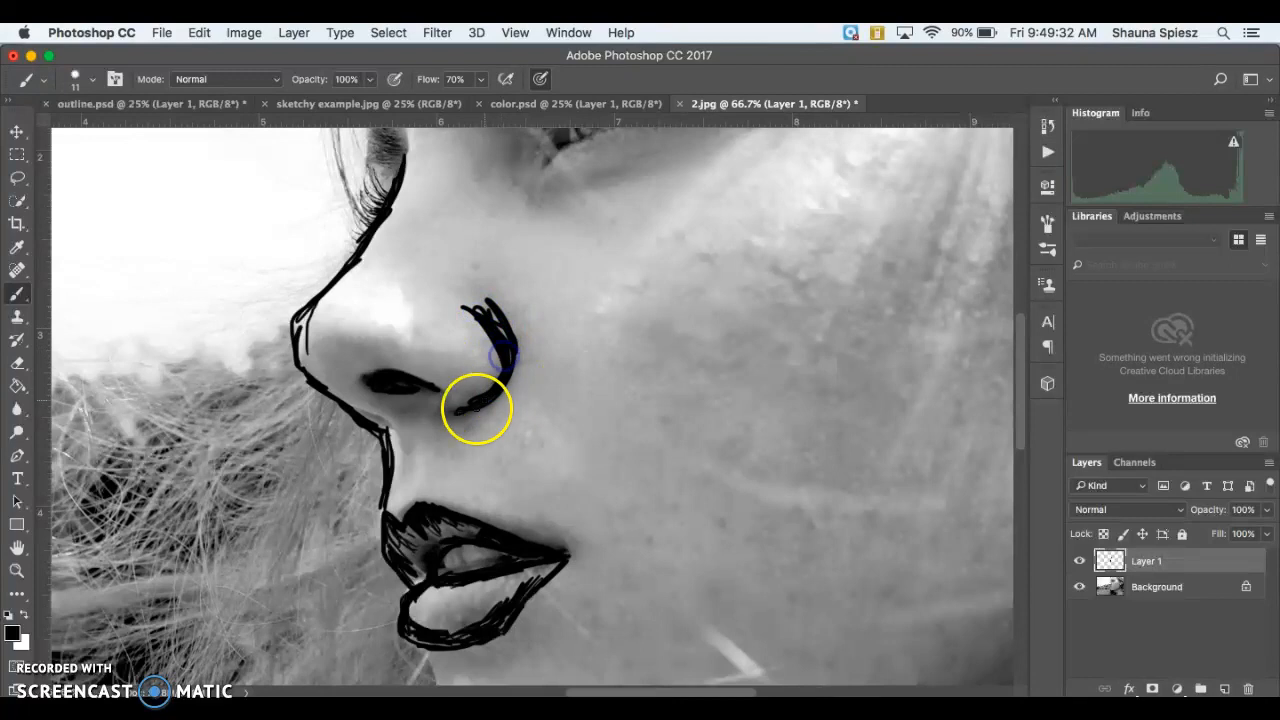
Trace the chin and jawline from beneath the lower lip back toward the hair.
{"action": "scroll", "coordinate": [463, 420], "scroll_direction": "down", "scroll_amount": 6}
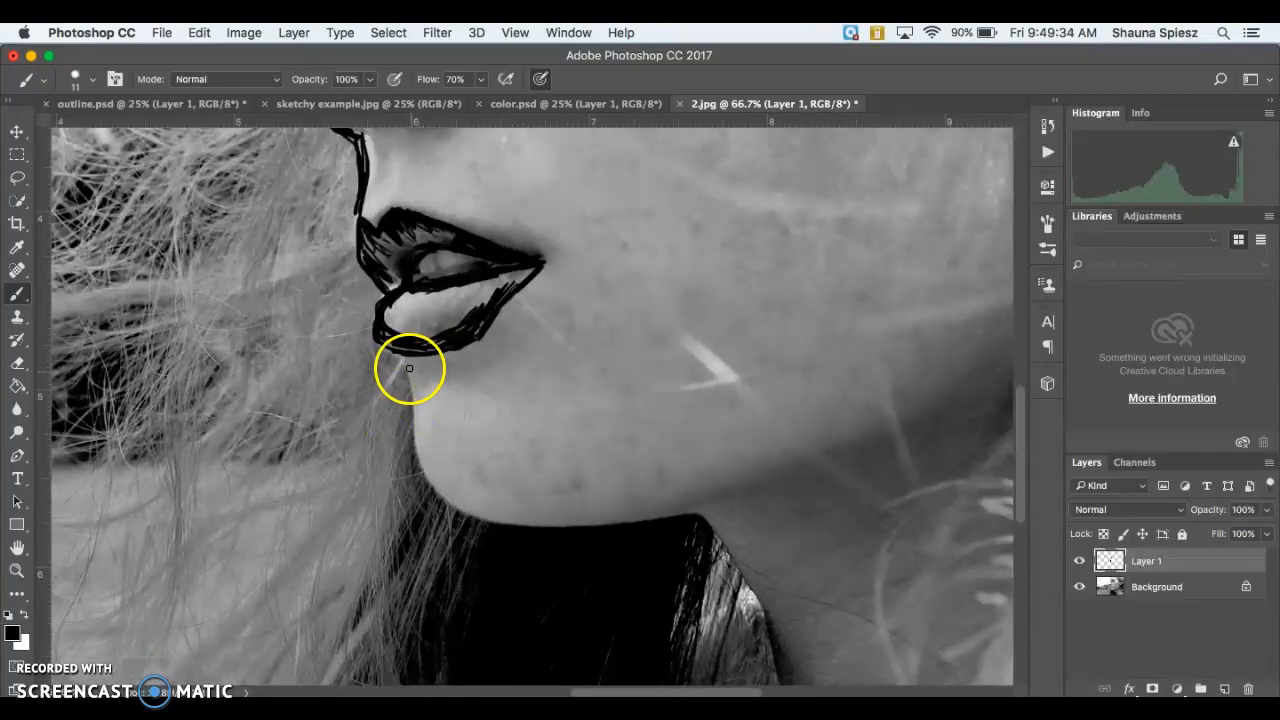
{"action": "mouse_move", "coordinate": [394, 354]}
{"action": "left_mouse_down"}
{"action": "mouse_move", "coordinate": [418, 450]}
{"action": "mouse_move", "coordinate": [453, 500]}
{"action": "mouse_move", "coordinate": [417, 457]}
{"action": "mouse_move", "coordinate": [469, 514]}
{"action": "mouse_move", "coordinate": [493, 520]}
{"action": "mouse_move", "coordinate": [597, 532]}
{"action": "mouse_move", "coordinate": [787, 485]}
{"action": "mouse_move", "coordinate": [702, 522]}
{"action": "mouse_move", "coordinate": [857, 443]}
{"action": "left_mouse_up"}
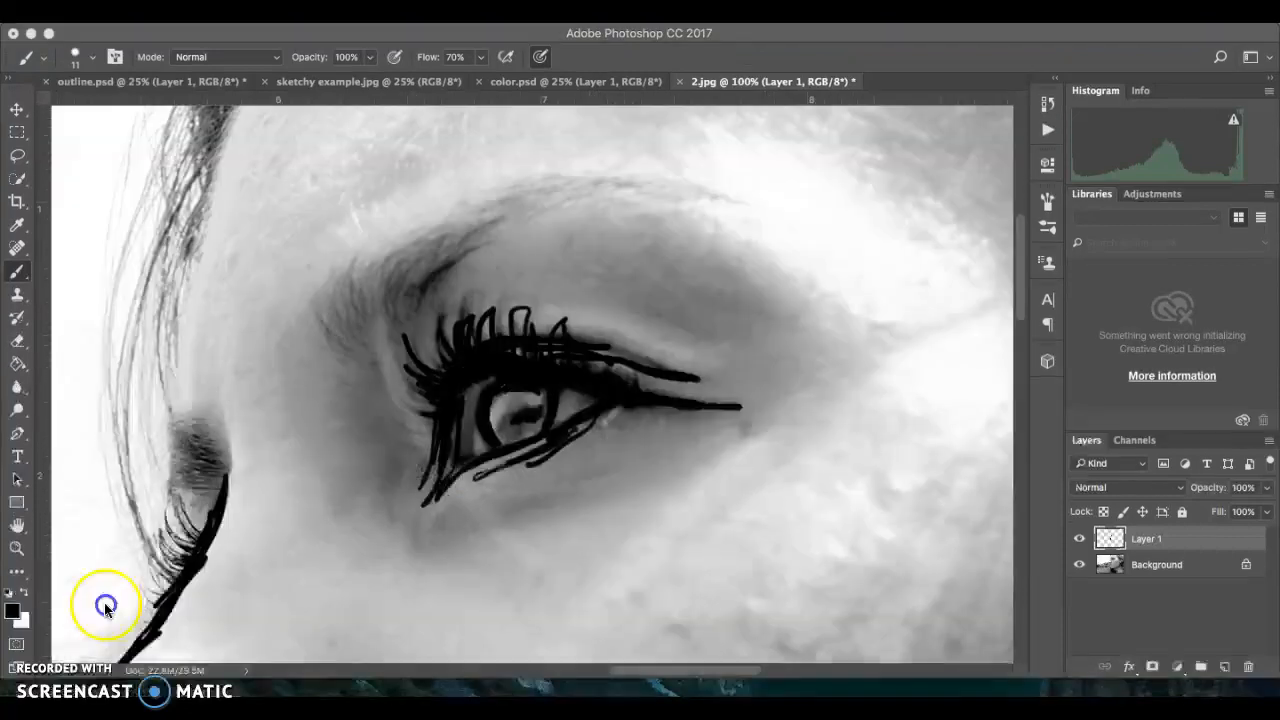
Add sketchy strokes to the outer eye corner, iris and lower lid, and draw the crease beneath the eye.
{"action": "mouse_move", "coordinate": [596, 421]}
{"action": "left_mouse_down"}
{"action": "mouse_move", "coordinate": [492, 467]}
{"action": "mouse_move", "coordinate": [618, 401]}
{"action": "mouse_move", "coordinate": [717, 417]}
{"action": "left_mouse_up"}
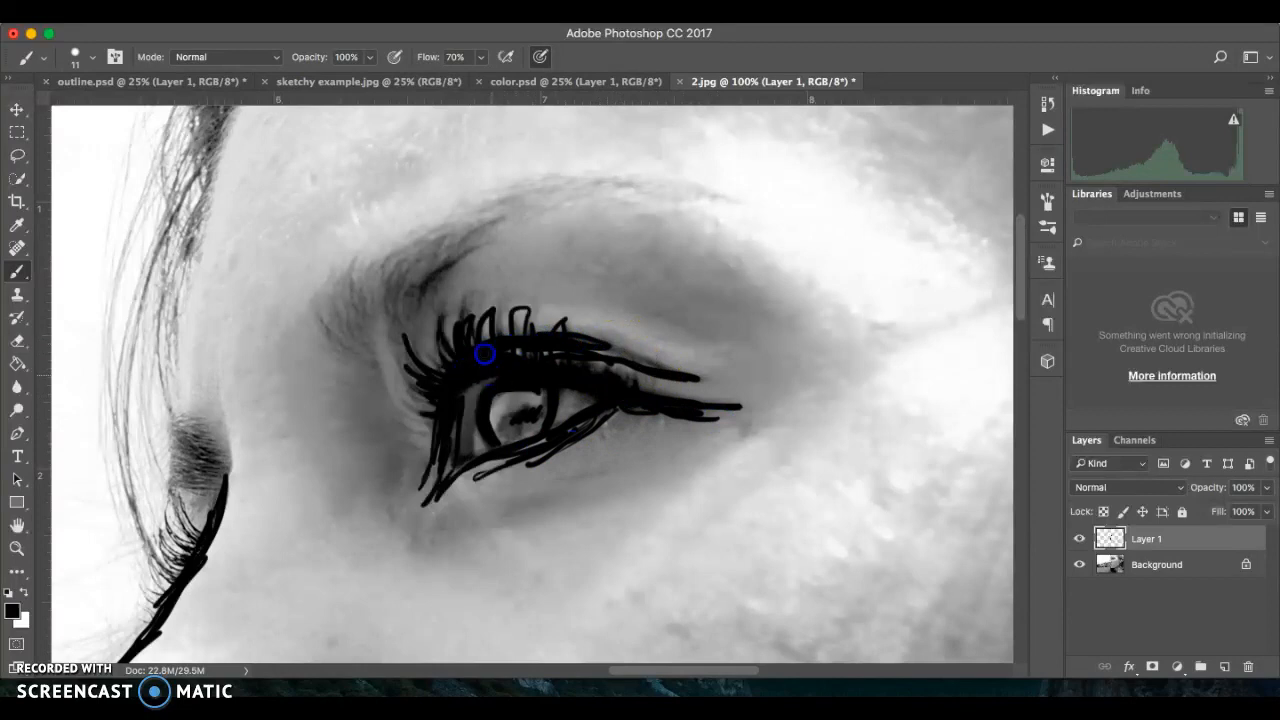
{"action": "mouse_move", "coordinate": [530, 396]}
{"action": "left_mouse_down"}
{"action": "mouse_move", "coordinate": [525, 444]}
{"action": "mouse_move", "coordinate": [533, 432]}
{"action": "mouse_move", "coordinate": [506, 412]}
{"action": "mouse_move", "coordinate": [508, 393]}
{"action": "mouse_move", "coordinate": [485, 402]}
{"action": "mouse_move", "coordinate": [486, 431]}
{"action": "mouse_move", "coordinate": [512, 427]}
{"action": "mouse_move", "coordinate": [526, 405]}
{"action": "mouse_move", "coordinate": [507, 391]}
{"action": "mouse_move", "coordinate": [488, 419]}
{"action": "mouse_move", "coordinate": [513, 426]}
{"action": "mouse_move", "coordinate": [511, 390]}
{"action": "mouse_move", "coordinate": [528, 434]}
{"action": "left_mouse_up"}
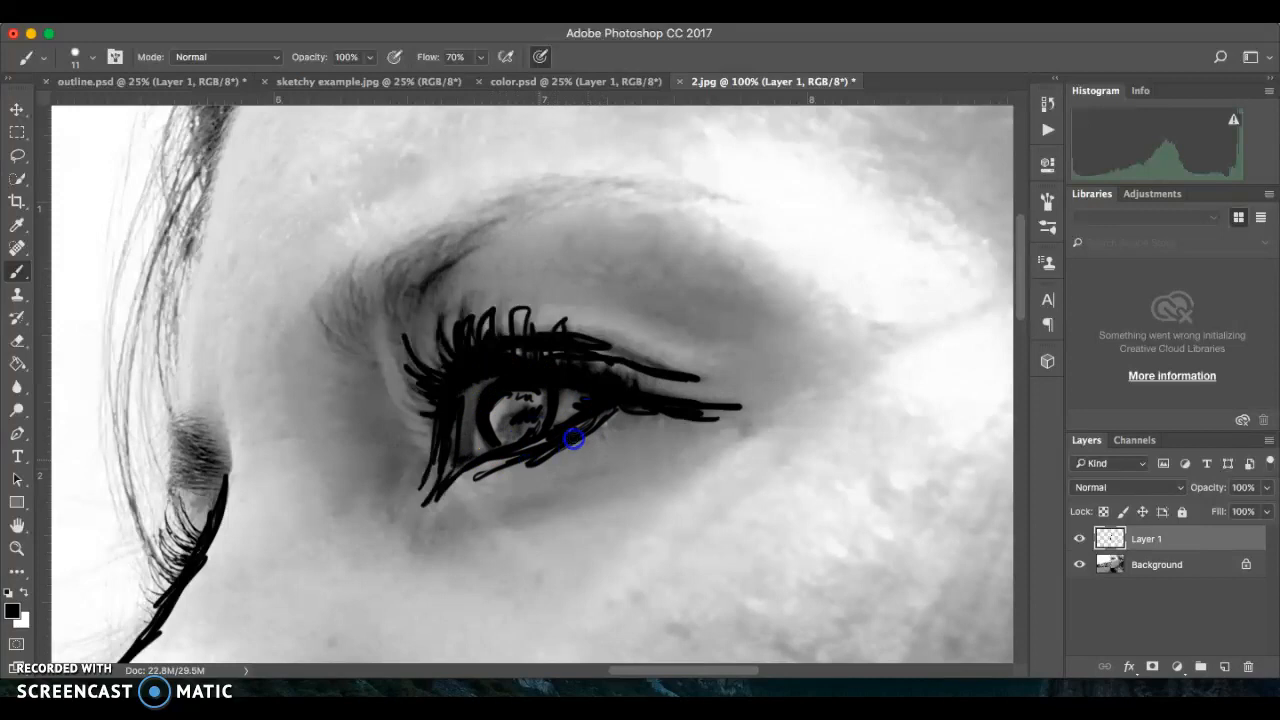
{"action": "left_click_drag", "start_coordinate": [511, 460], "coordinate": [521, 456]}
{"action": "left_click_drag", "start_coordinate": [429, 535], "coordinate": [460, 515]}
{"action": "left_click_drag", "start_coordinate": [438, 528], "coordinate": [660, 463]}
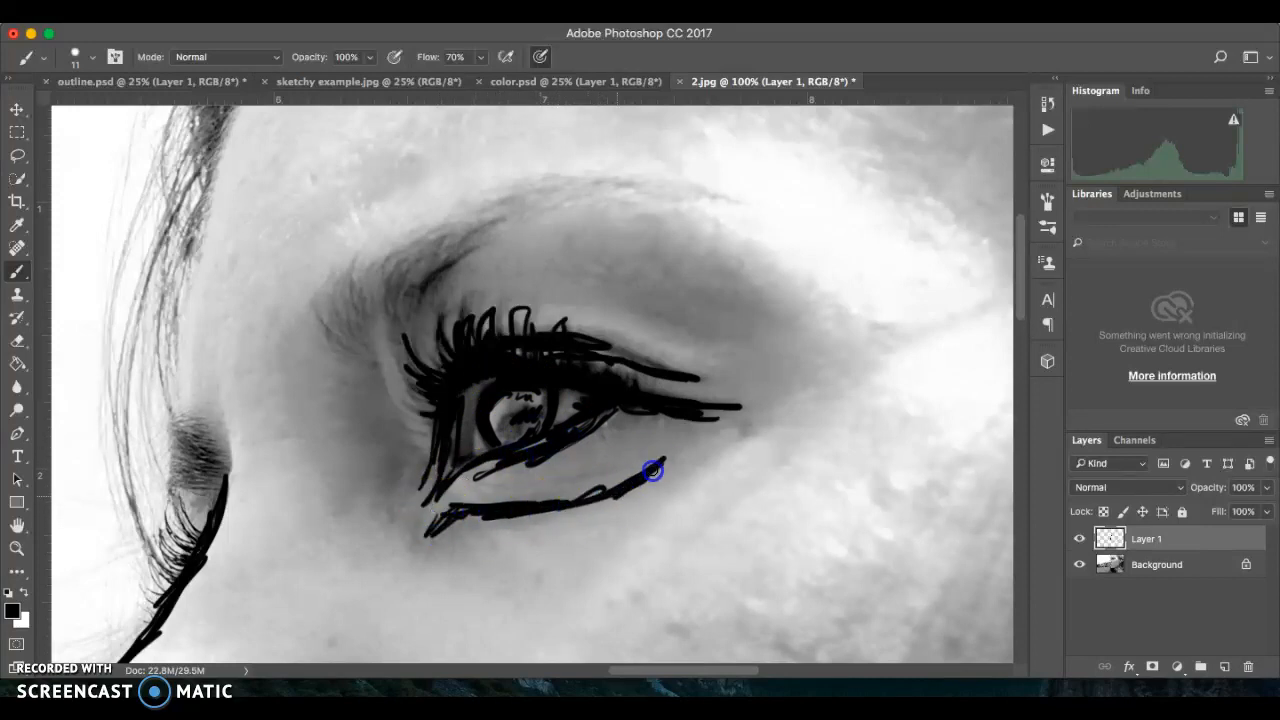
Sketch the upper eyelid crease with layered strokes, heaviest toward the outer corner.
{"action": "left_click_drag", "start_coordinate": [634, 305], "coordinate": [711, 346]}
{"action": "left_click_drag", "start_coordinate": [621, 300], "coordinate": [725, 341]}
{"action": "left_click_drag", "start_coordinate": [654, 300], "coordinate": [742, 342]}
{"action": "mouse_move", "coordinate": [640, 318]}
{"action": "left_mouse_down"}
{"action": "mouse_move", "coordinate": [550, 307]}
{"action": "mouse_move", "coordinate": [497, 322]}
{"action": "left_mouse_up"}
Sketch the eyebrow along its full arch and add contour lines beside the inner corner of the eye.
{"action": "mouse_move", "coordinate": [453, 251]}
{"action": "left_mouse_down"}
{"action": "mouse_move", "coordinate": [427, 289]}
{"action": "mouse_move", "coordinate": [411, 266]}
{"action": "mouse_move", "coordinate": [387, 287]}
{"action": "mouse_move", "coordinate": [406, 268]}
{"action": "mouse_move", "coordinate": [415, 283]}
{"action": "mouse_move", "coordinate": [456, 245]}
{"action": "mouse_move", "coordinate": [420, 253]}
{"action": "mouse_move", "coordinate": [428, 241]}
{"action": "mouse_move", "coordinate": [509, 224]}
{"action": "mouse_move", "coordinate": [507, 211]}
{"action": "mouse_move", "coordinate": [468, 225]}
{"action": "mouse_move", "coordinate": [519, 211]}
{"action": "mouse_move", "coordinate": [508, 209]}
{"action": "mouse_move", "coordinate": [526, 195]}
{"action": "mouse_move", "coordinate": [664, 206]}
{"action": "mouse_move", "coordinate": [636, 198]}
{"action": "mouse_move", "coordinate": [658, 194]}
{"action": "mouse_move", "coordinate": [770, 244]}
{"action": "mouse_move", "coordinate": [724, 228]}
{"action": "mouse_move", "coordinate": [765, 250]}
{"action": "left_mouse_up"}
{"action": "left_click", "coordinate": [415, 286]}
{"action": "mouse_move", "coordinate": [415, 286]}
{"action": "left_mouse_down"}
{"action": "mouse_move", "coordinate": [380, 327]}
{"action": "mouse_move", "coordinate": [367, 290]}
{"action": "mouse_move", "coordinate": [364, 342]}
{"action": "mouse_move", "coordinate": [348, 300]}
{"action": "mouse_move", "coordinate": [332, 300]}
{"action": "mouse_move", "coordinate": [327, 325]}
{"action": "mouse_move", "coordinate": [384, 382]}
{"action": "mouse_move", "coordinate": [376, 364]}
{"action": "mouse_move", "coordinate": [386, 431]}
{"action": "mouse_move", "coordinate": [379, 462]}
{"action": "left_mouse_up"}
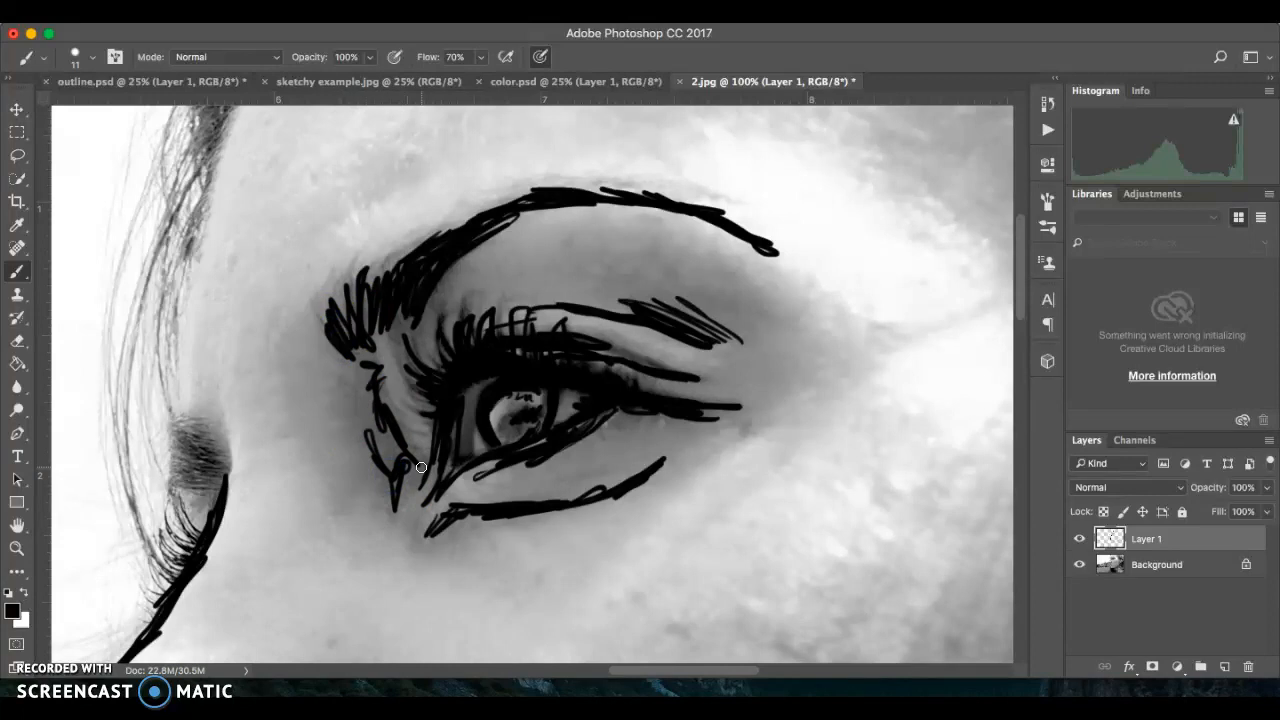
Hide the Background photo to check the whole line drawing on its own.
{"action": "key", "text": "super+minus"}
{"action": "key", "text": "super+minus"}
{"action": "key", "text": "super+minus"}
{"action": "key", "text": "super+minus"}
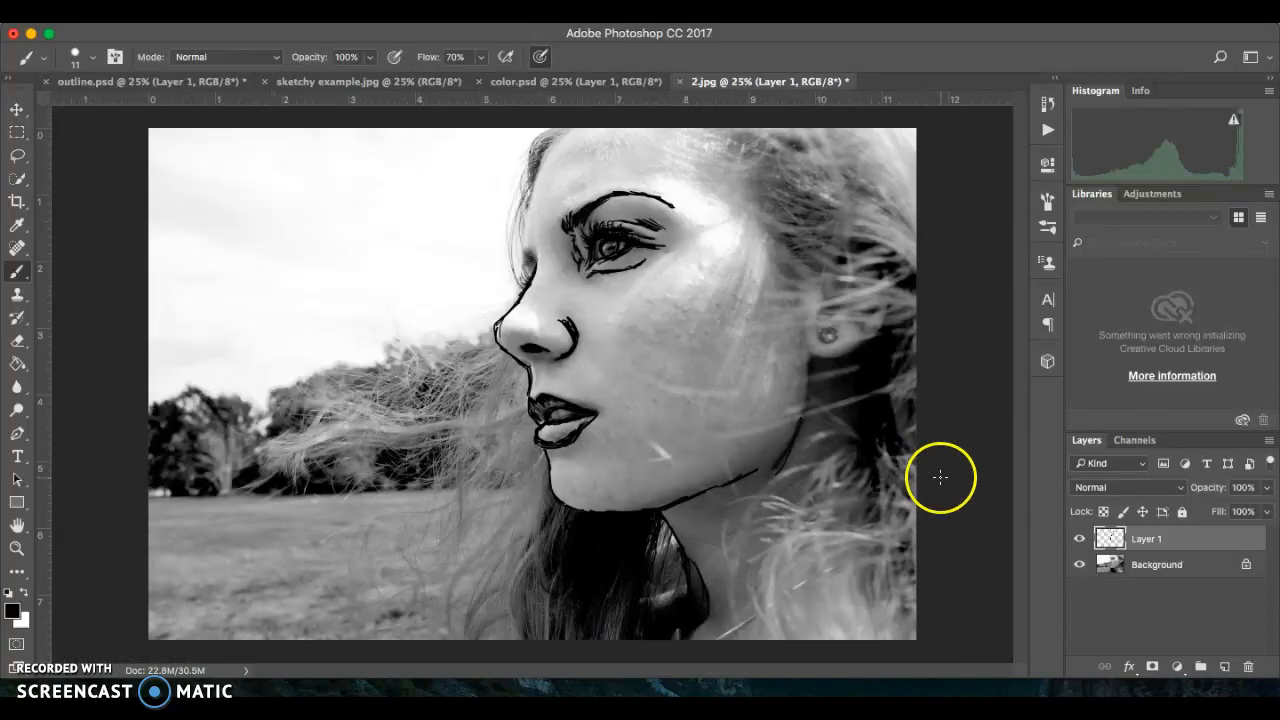
{"action": "left_click", "coordinate": [1078, 566]}
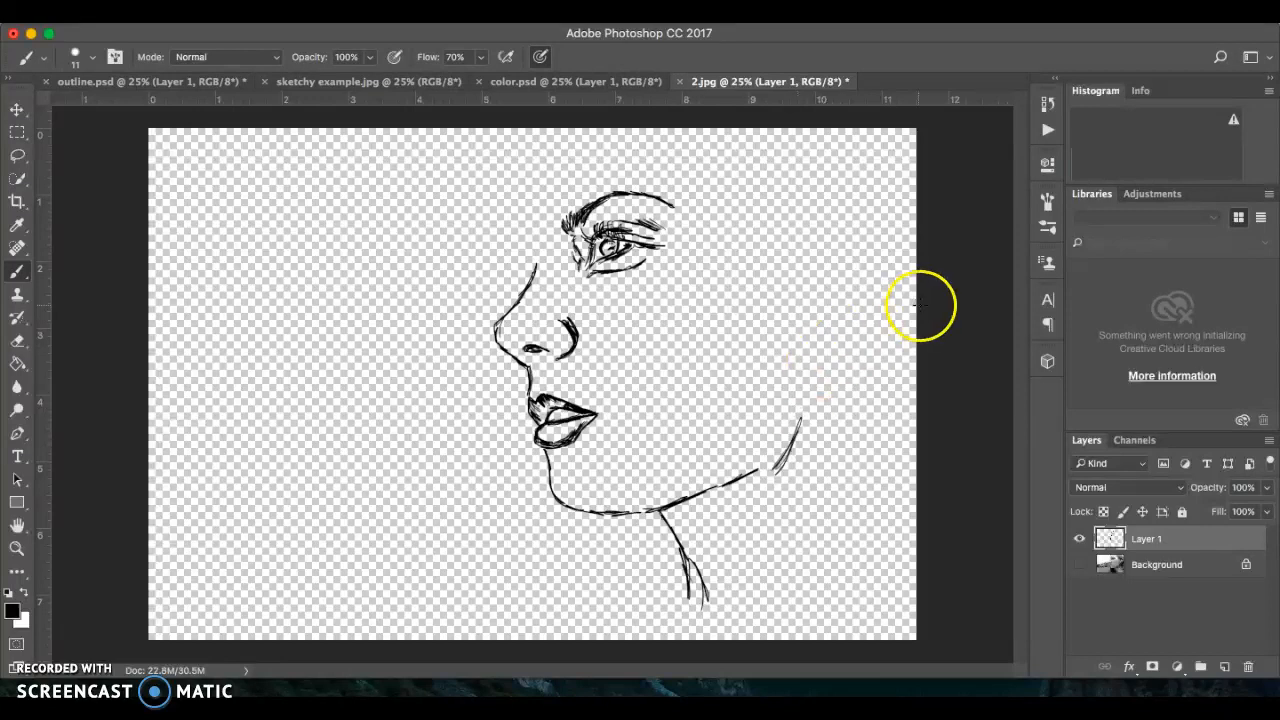
Add a new layer beneath Layer 1 and fill it with white as a backdrop for the drawing.
{"action": "left_click", "coordinate": [1222, 665]}
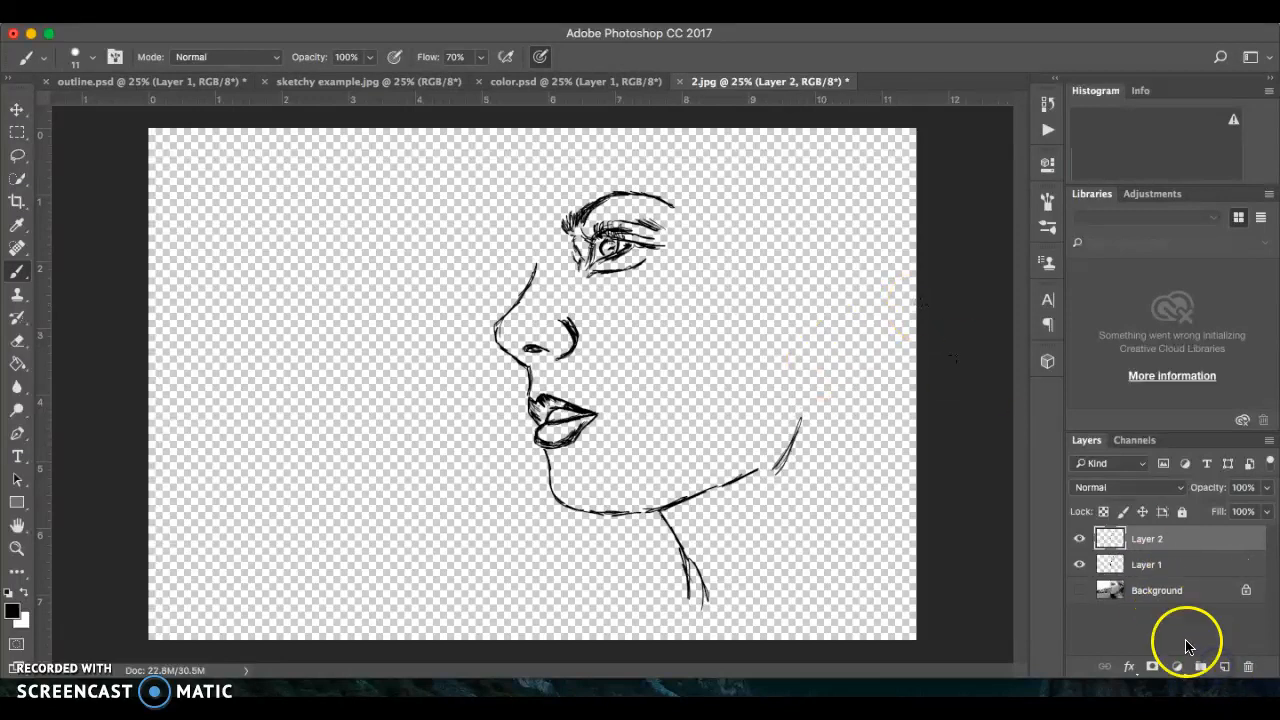
{"action": "left_click_drag", "start_coordinate": [1180, 538], "coordinate": [1165, 567]}
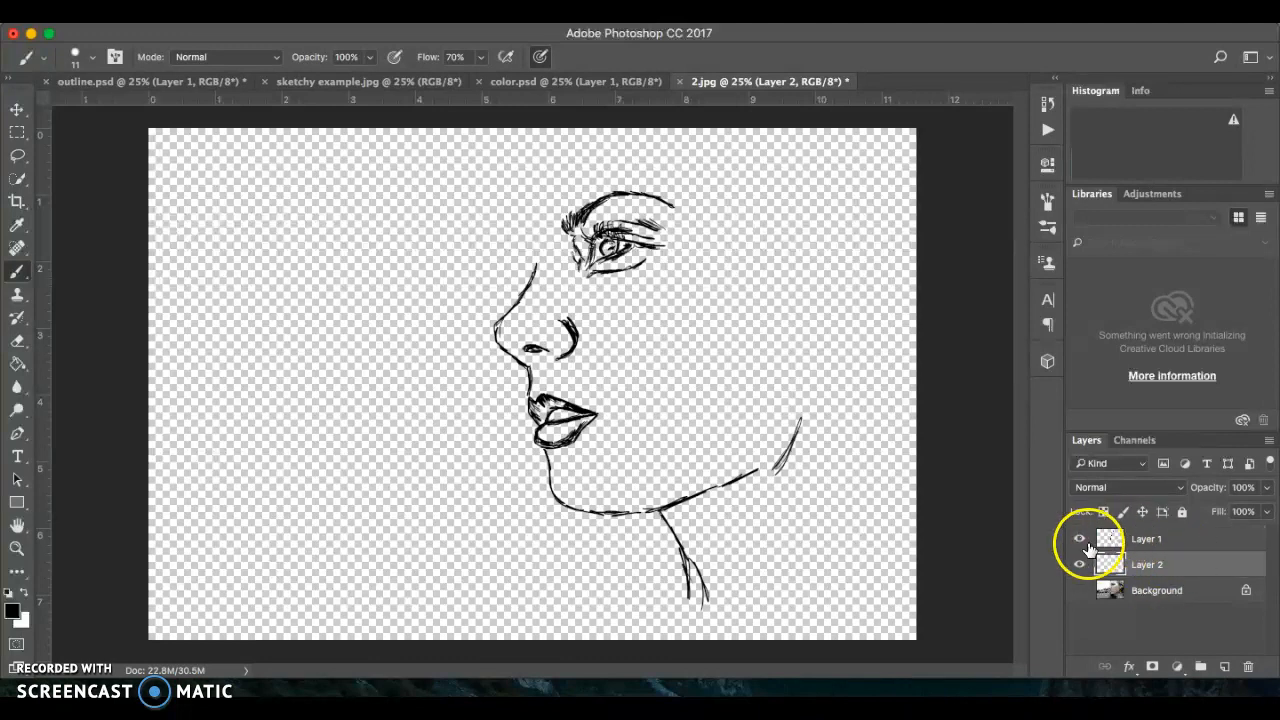
{"action": "left_click", "coordinate": [18, 366]}
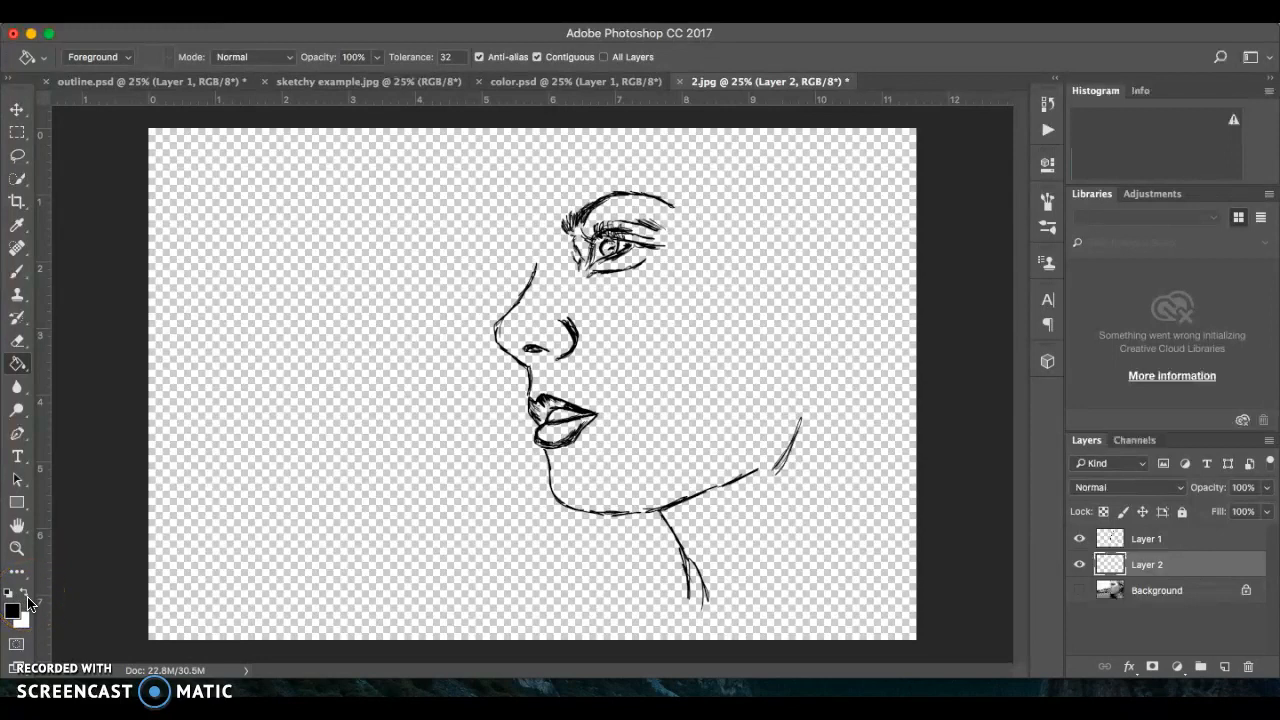
{"action": "left_click", "coordinate": [287, 510]}
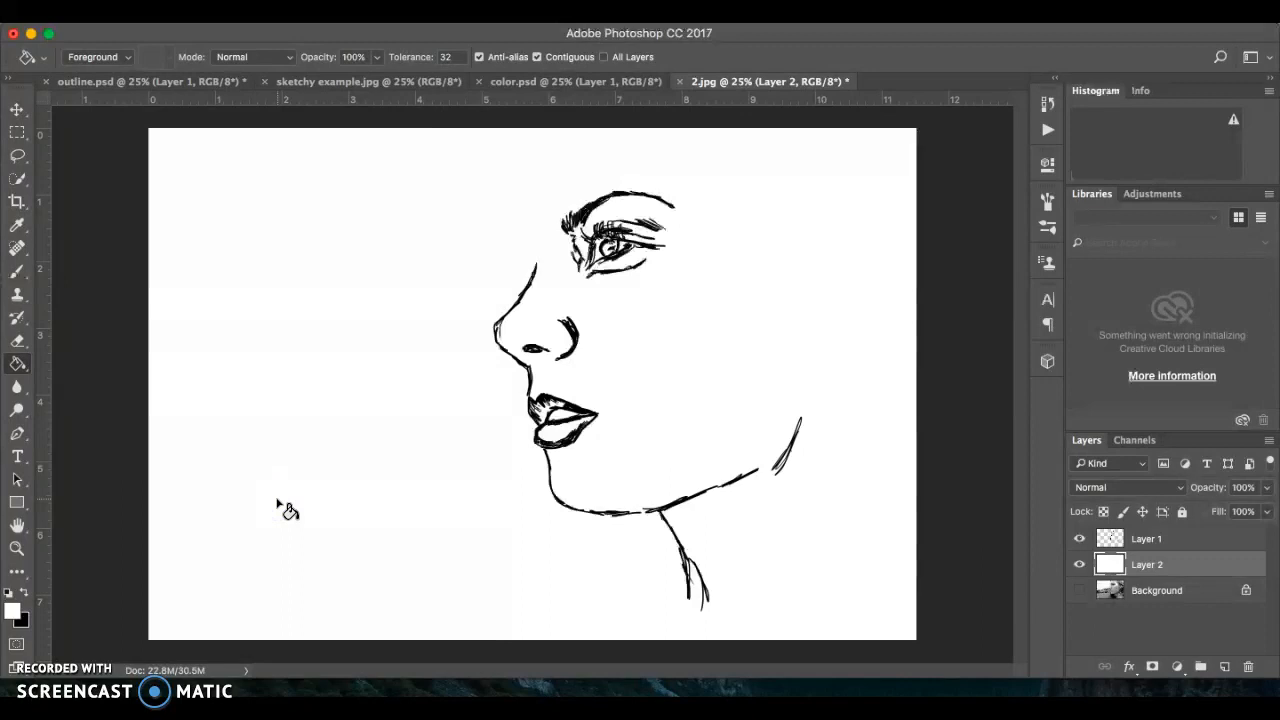
Show the Background photo again, hide the white Layer 2 and make Layer 1 active for more tracing.
{"action": "left_click", "coordinate": [1080, 590]}
{"action": "left_click", "coordinate": [1079, 566]}
{"action": "left_click", "coordinate": [1192, 541]}
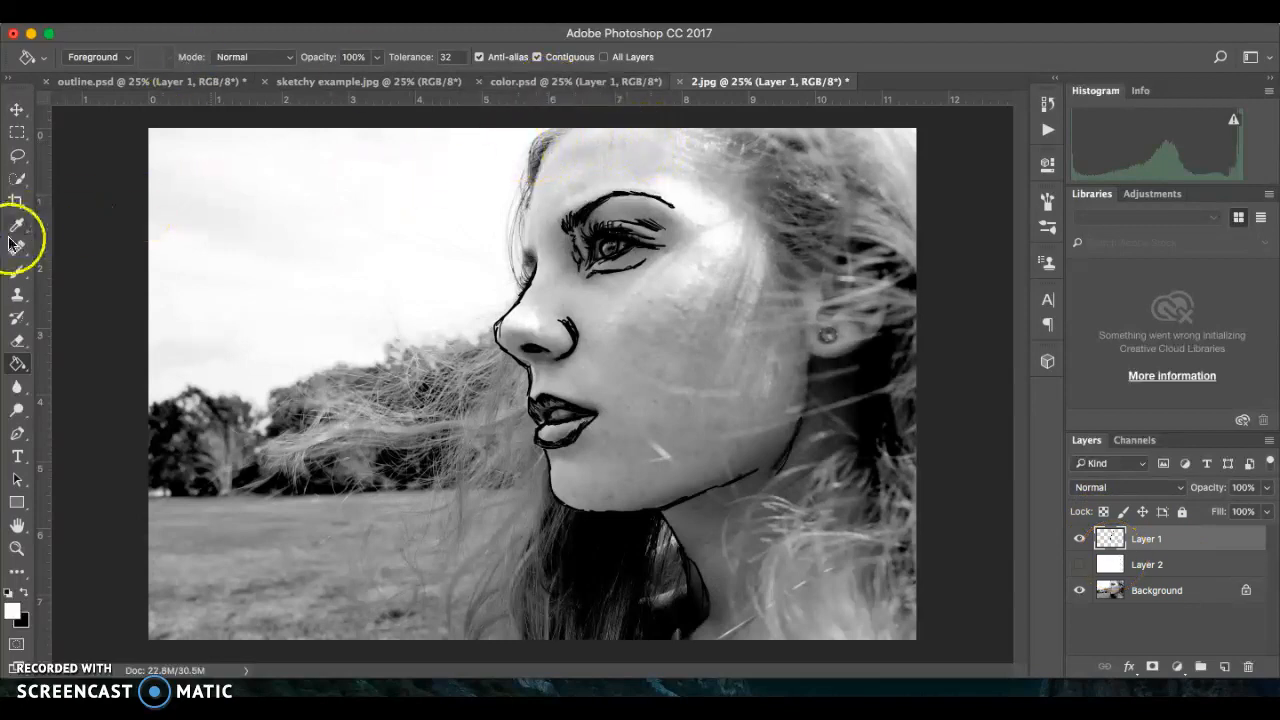
With the Brush tool in black, sketch the hair strands along the forehead down to the bridge of the nose.
{"action": "left_click", "coordinate": [20, 270]}
{"action": "mouse_move", "coordinate": [531, 148]}
{"action": "left_mouse_down"}
{"action": "mouse_move", "coordinate": [536, 182]}
{"action": "mouse_move", "coordinate": [554, 139]}
{"action": "left_mouse_up"}
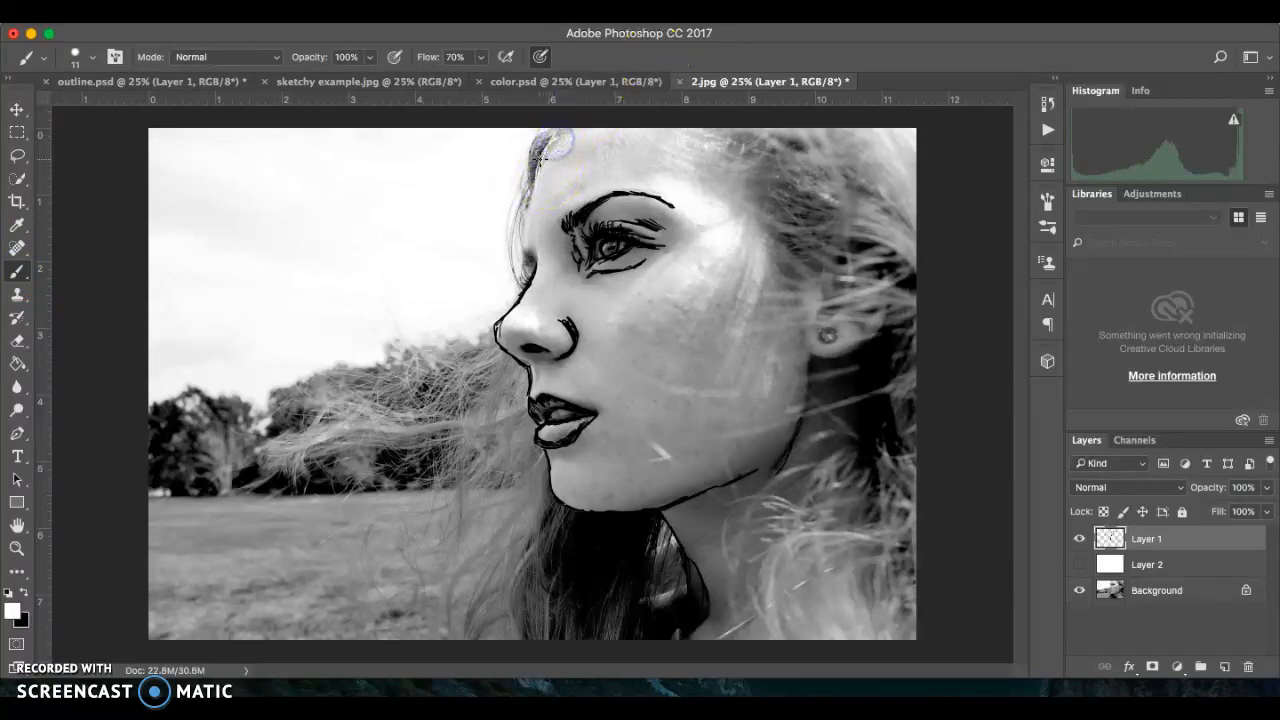
{"action": "left_click", "coordinate": [27, 593]}
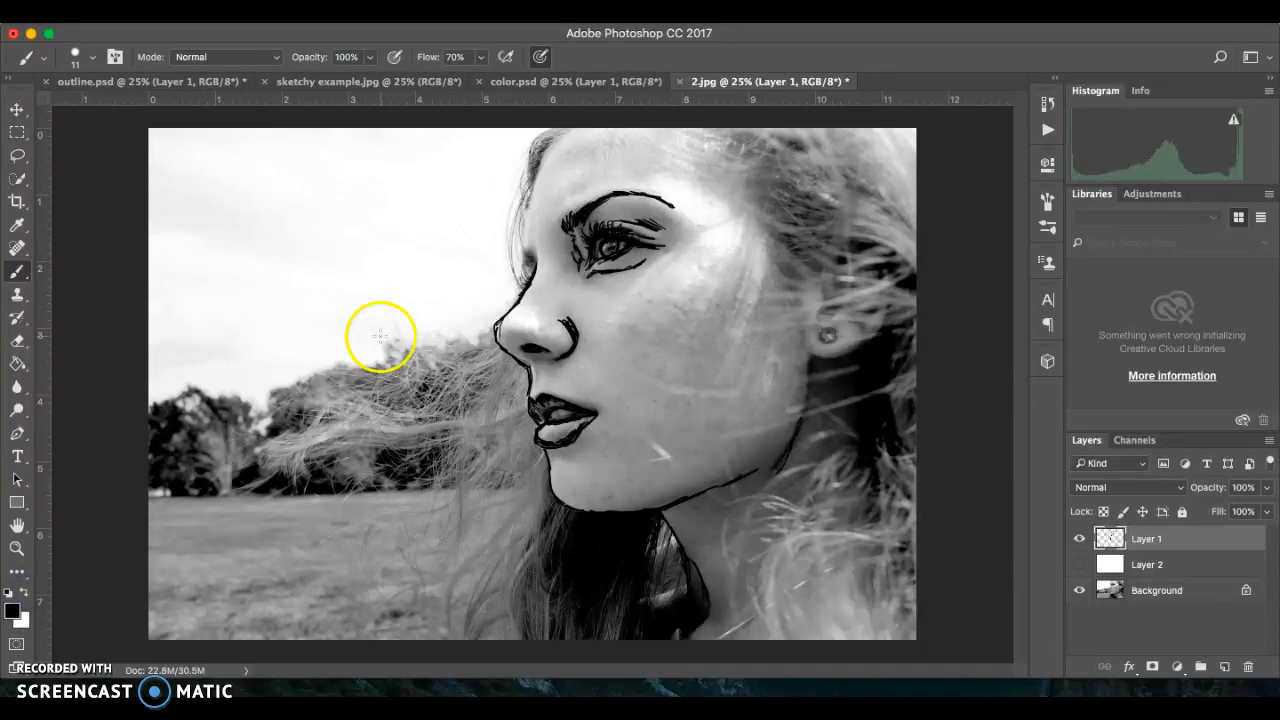
{"action": "mouse_move", "coordinate": [548, 155]}
{"action": "left_mouse_down"}
{"action": "mouse_move", "coordinate": [535, 208]}
{"action": "mouse_move", "coordinate": [550, 126]}
{"action": "mouse_move", "coordinate": [527, 180]}
{"action": "mouse_move", "coordinate": [552, 134]}
{"action": "left_mouse_up"}
{"action": "left_click_drag", "start_coordinate": [531, 192], "coordinate": [523, 249]}
{"action": "mouse_move", "coordinate": [523, 200]}
{"action": "left_mouse_down"}
{"action": "mouse_move", "coordinate": [522, 282]}
{"action": "mouse_move", "coordinate": [491, 314]}
{"action": "left_mouse_up"}
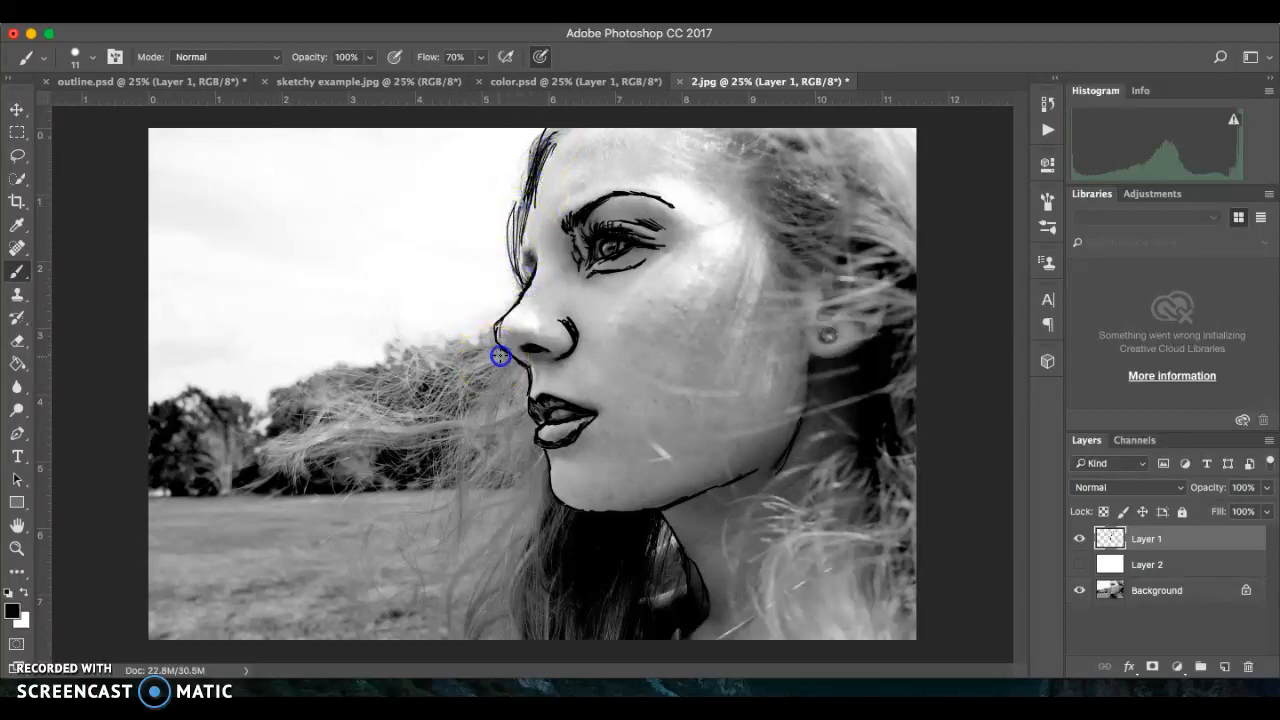
Sketch the windblown hair strands streaming out in front of the mouth and chin, and those below the jaw.
{"action": "mouse_move", "coordinate": [459, 401]}
{"action": "left_mouse_down"}
{"action": "mouse_move", "coordinate": [328, 436]}
{"action": "mouse_move", "coordinate": [277, 479]}
{"action": "mouse_move", "coordinate": [367, 422]}
{"action": "mouse_move", "coordinate": [413, 410]}
{"action": "left_mouse_up"}
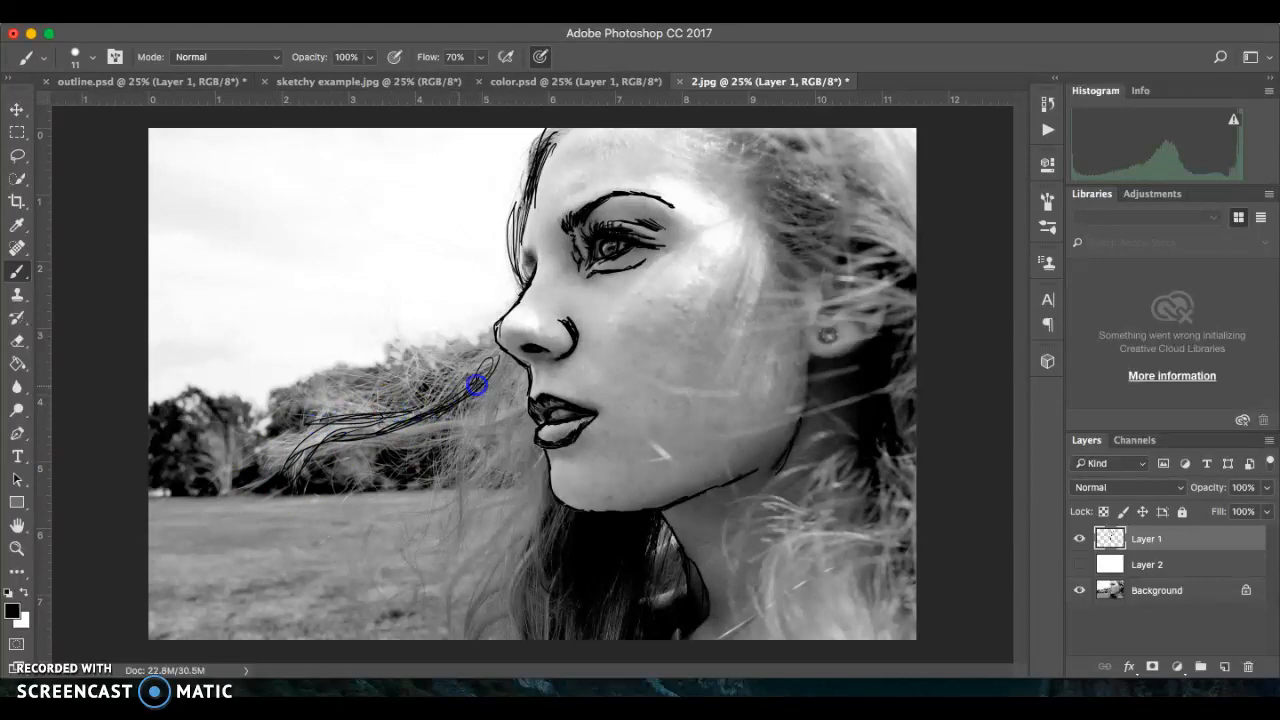
{"action": "left_click_drag", "start_coordinate": [516, 391], "coordinate": [474, 456]}
{"action": "mouse_move", "coordinate": [497, 391]}
{"action": "left_mouse_down"}
{"action": "mouse_move", "coordinate": [495, 409]}
{"action": "mouse_move", "coordinate": [380, 466]}
{"action": "left_mouse_up"}
{"action": "mouse_move", "coordinate": [500, 414]}
{"action": "left_mouse_down"}
{"action": "mouse_move", "coordinate": [469, 501]}
{"action": "mouse_move", "coordinate": [466, 480]}
{"action": "mouse_move", "coordinate": [478, 460]}
{"action": "mouse_move", "coordinate": [491, 534]}
{"action": "mouse_move", "coordinate": [428, 598]}
{"action": "left_mouse_up"}
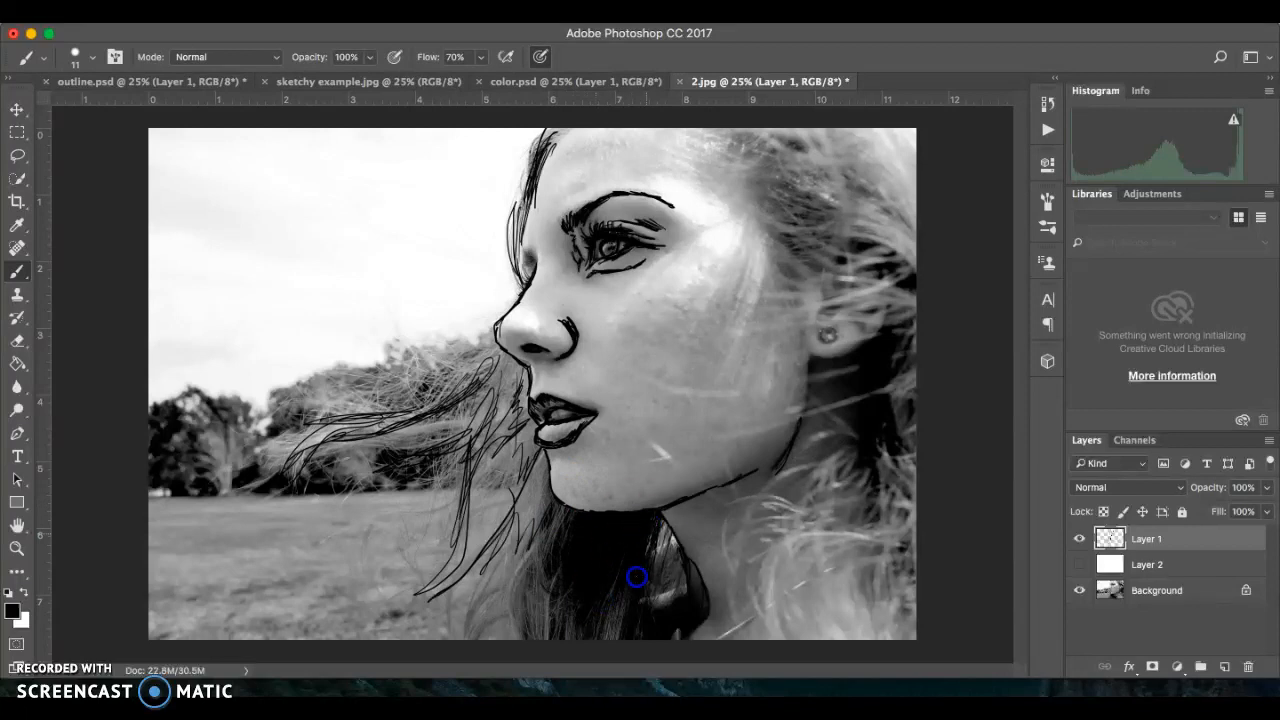
{"action": "left_click_drag", "start_coordinate": [591, 567], "coordinate": [599, 611]}
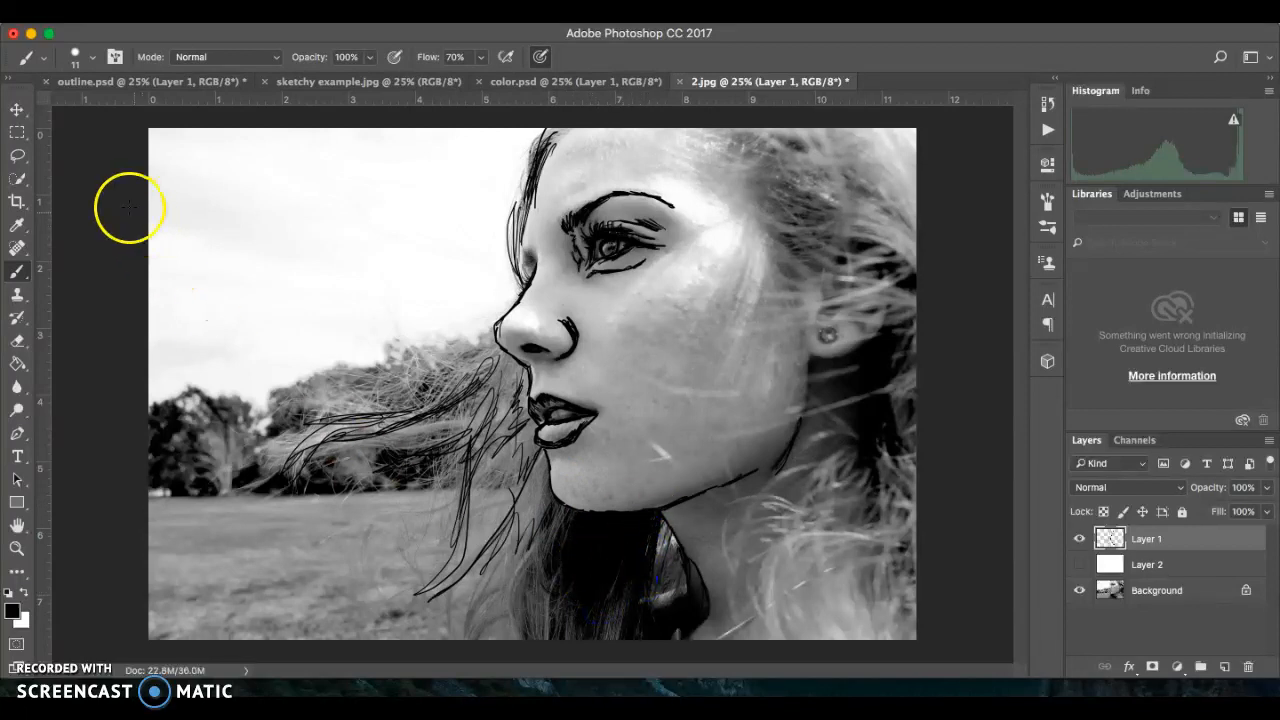
Set the brush size to 67 px and block in the darkest hair areas below the chin, behind the neck and above the ear.
{"action": "left_click", "coordinate": [88, 58]}
{"action": "left_click", "coordinate": [137, 112]}
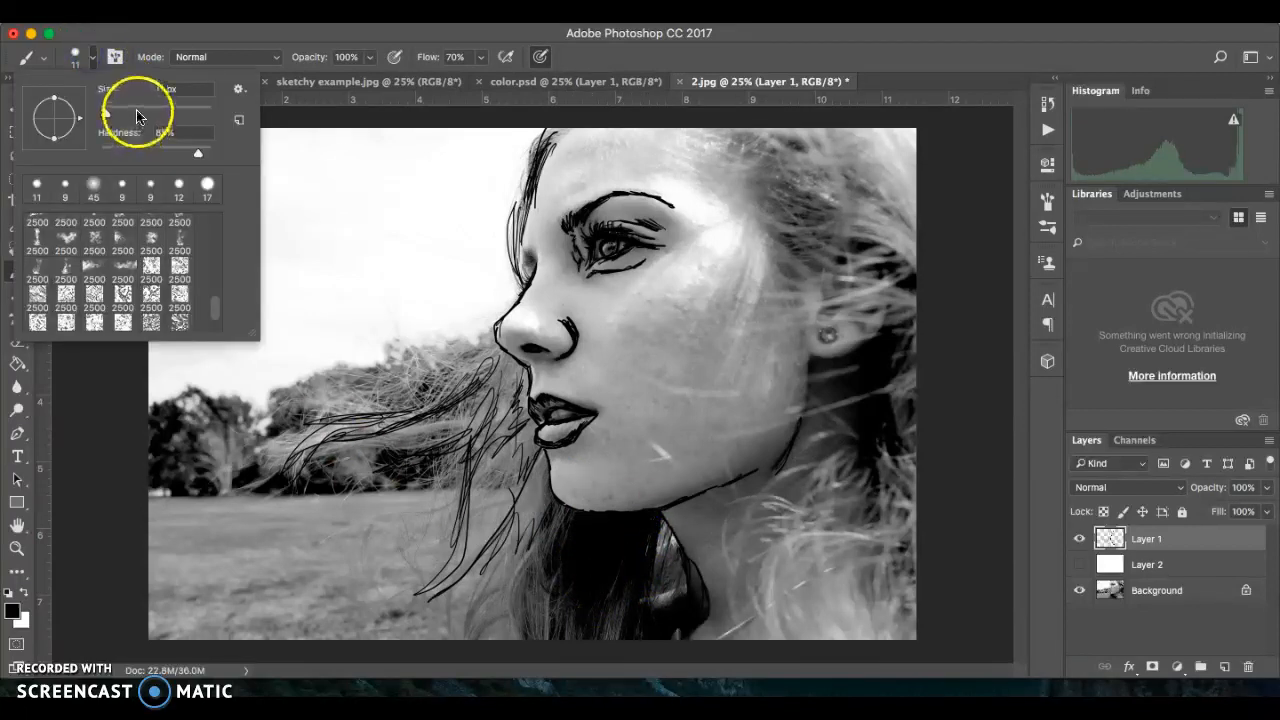
{"action": "left_click", "coordinate": [615, 547]}
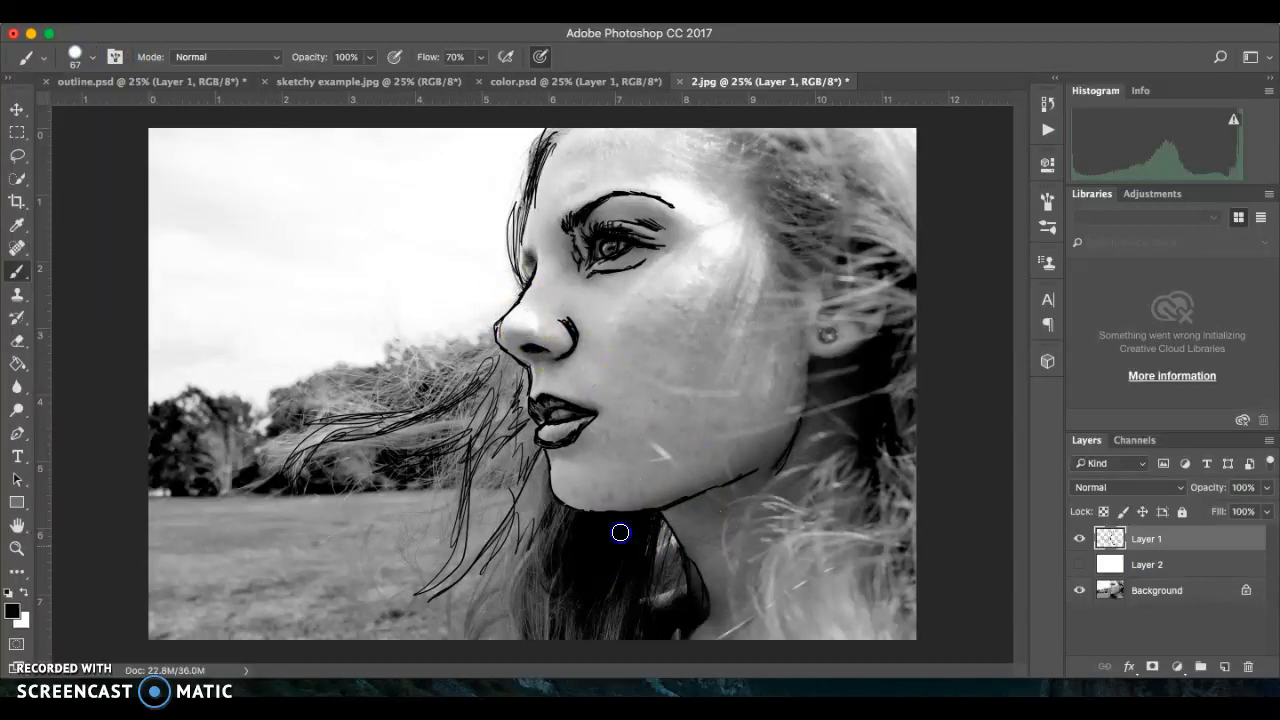
{"action": "mouse_move", "coordinate": [589, 542]}
{"action": "left_mouse_down"}
{"action": "mouse_move", "coordinate": [567, 582]}
{"action": "mouse_move", "coordinate": [652, 601]}
{"action": "mouse_move", "coordinate": [650, 626]}
{"action": "mouse_move", "coordinate": [679, 607]}
{"action": "mouse_move", "coordinate": [680, 628]}
{"action": "mouse_move", "coordinate": [684, 578]}
{"action": "mouse_move", "coordinate": [690, 610]}
{"action": "mouse_move", "coordinate": [681, 567]}
{"action": "mouse_move", "coordinate": [690, 604]}
{"action": "left_mouse_up"}
{"action": "mouse_move", "coordinate": [864, 364]}
{"action": "left_mouse_down"}
{"action": "mouse_move", "coordinate": [864, 419]}
{"action": "mouse_move", "coordinate": [876, 434]}
{"action": "mouse_move", "coordinate": [881, 410]}
{"action": "mouse_move", "coordinate": [885, 440]}
{"action": "mouse_move", "coordinate": [876, 405]}
{"action": "left_mouse_up"}
{"action": "left_click_drag", "start_coordinate": [838, 261], "coordinate": [892, 285]}
{"action": "mouse_move", "coordinate": [891, 240]}
{"action": "left_mouse_down"}
{"action": "mouse_move", "coordinate": [908, 229]}
{"action": "mouse_move", "coordinate": [857, 214]}
{"action": "left_mouse_up"}
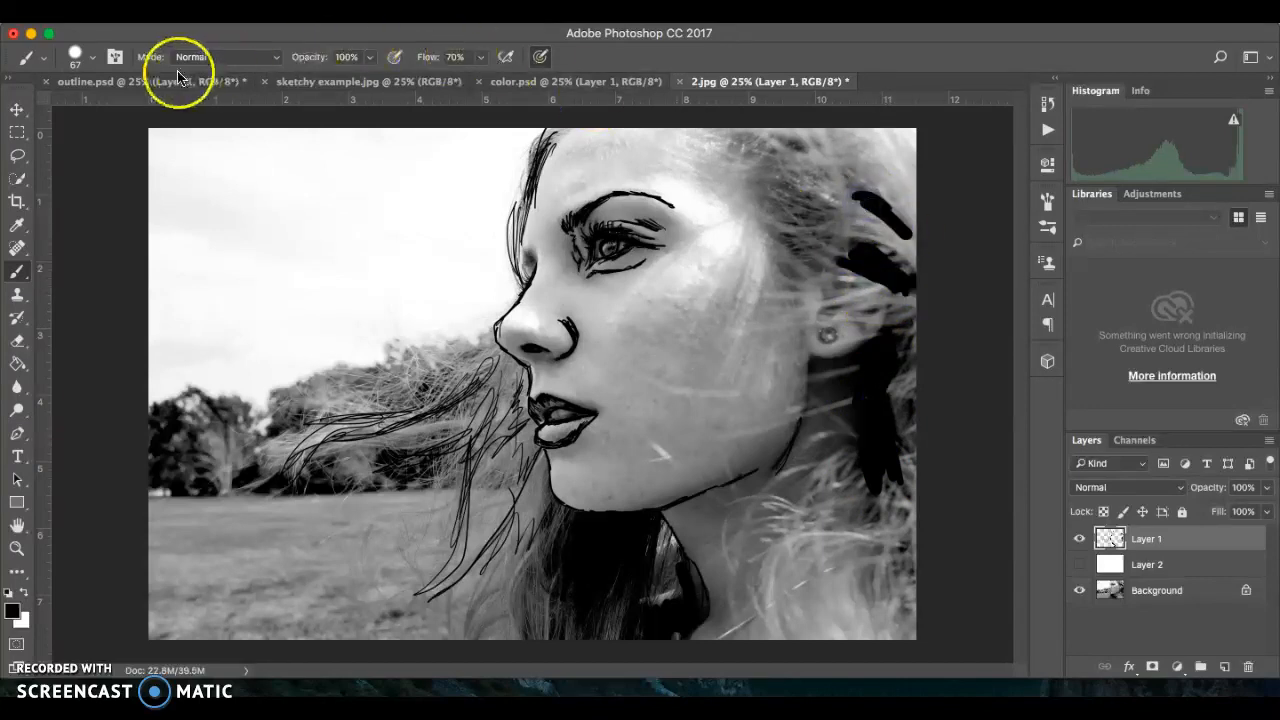
Set the brush size to 38 px and sketch thick hair strands across the crown, behind the ear, along the neck and below the chin.
{"action": "left_click", "coordinate": [87, 58]}
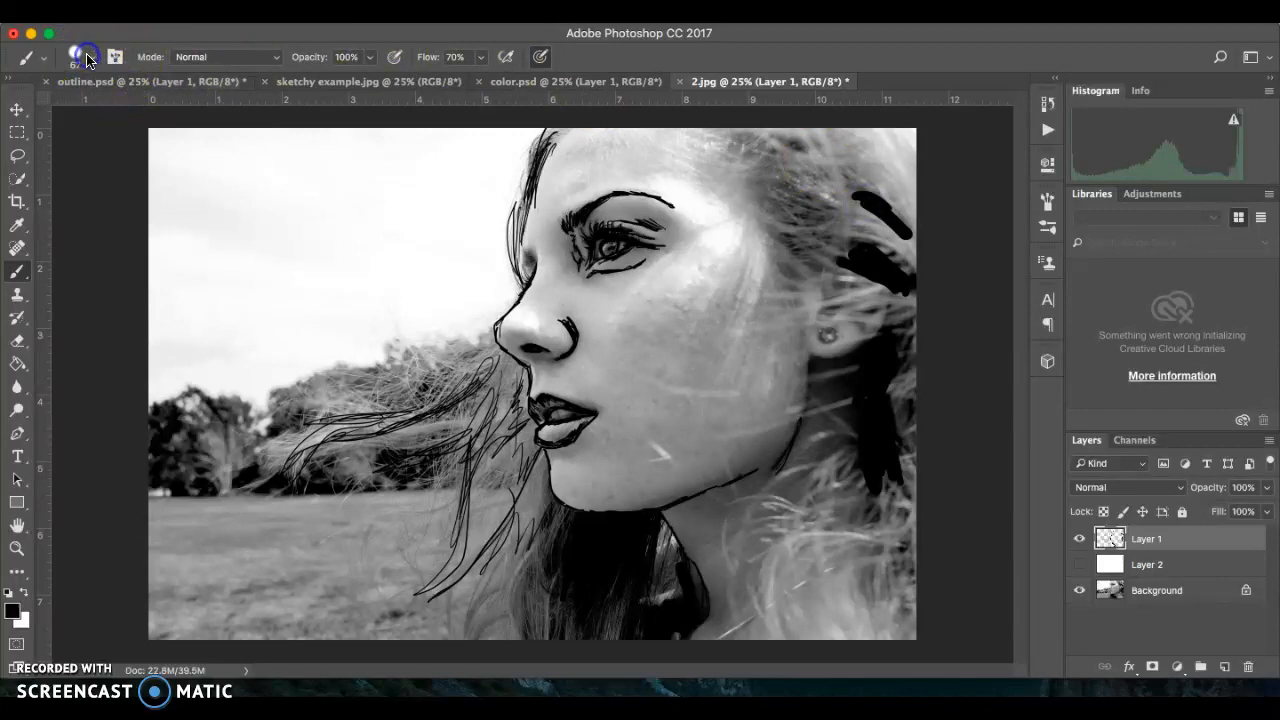
{"action": "left_click_drag", "start_coordinate": [108, 112], "coordinate": [120, 112]}
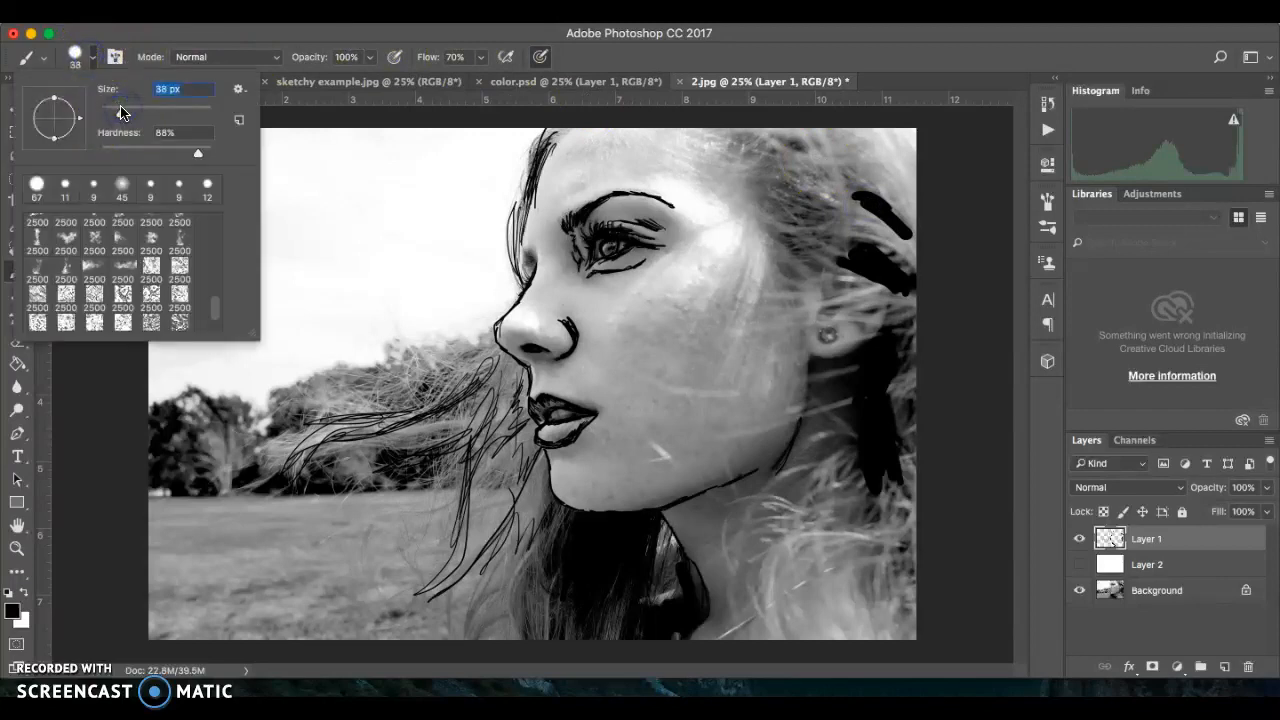
{"action": "mouse_move", "coordinate": [814, 214]}
{"action": "left_mouse_down"}
{"action": "mouse_move", "coordinate": [872, 214]}
{"action": "mouse_move", "coordinate": [799, 227]}
{"action": "mouse_move", "coordinate": [789, 206]}
{"action": "mouse_move", "coordinate": [837, 209]}
{"action": "mouse_move", "coordinate": [759, 160]}
{"action": "mouse_move", "coordinate": [799, 172]}
{"action": "mouse_move", "coordinate": [727, 141]}
{"action": "mouse_move", "coordinate": [834, 155]}
{"action": "mouse_move", "coordinate": [840, 132]}
{"action": "mouse_move", "coordinate": [902, 191]}
{"action": "mouse_move", "coordinate": [872, 227]}
{"action": "mouse_move", "coordinate": [824, 199]}
{"action": "mouse_move", "coordinate": [830, 185]}
{"action": "mouse_move", "coordinate": [905, 245]}
{"action": "left_mouse_up"}
{"action": "left_click_drag", "start_coordinate": [811, 345], "coordinate": [811, 345]}
{"action": "mouse_move", "coordinate": [889, 333]}
{"action": "left_mouse_down"}
{"action": "mouse_move", "coordinate": [873, 406]}
{"action": "mouse_move", "coordinate": [844, 431]}
{"action": "mouse_move", "coordinate": [852, 486]}
{"action": "mouse_move", "coordinate": [822, 544]}
{"action": "mouse_move", "coordinate": [870, 470]}
{"action": "mouse_move", "coordinate": [834, 569]}
{"action": "mouse_move", "coordinate": [866, 555]}
{"action": "left_mouse_up"}
{"action": "mouse_move", "coordinate": [914, 400]}
{"action": "left_mouse_down"}
{"action": "mouse_move", "coordinate": [925, 477]}
{"action": "mouse_move", "coordinate": [912, 535]}
{"action": "mouse_move", "coordinate": [870, 582]}
{"action": "mouse_move", "coordinate": [880, 515]}
{"action": "mouse_move", "coordinate": [841, 627]}
{"action": "mouse_move", "coordinate": [876, 571]}
{"action": "mouse_move", "coordinate": [824, 587]}
{"action": "mouse_move", "coordinate": [838, 577]}
{"action": "mouse_move", "coordinate": [812, 563]}
{"action": "mouse_move", "coordinate": [859, 458]}
{"action": "mouse_move", "coordinate": [752, 577]}
{"action": "mouse_move", "coordinate": [790, 538]}
{"action": "mouse_move", "coordinate": [763, 630]}
{"action": "mouse_move", "coordinate": [784, 524]}
{"action": "left_mouse_up"}
{"action": "mouse_move", "coordinate": [816, 448]}
{"action": "left_mouse_down"}
{"action": "mouse_move", "coordinate": [752, 527]}
{"action": "mouse_move", "coordinate": [857, 449]}
{"action": "mouse_move", "coordinate": [794, 626]}
{"action": "mouse_move", "coordinate": [843, 611]}
{"action": "mouse_move", "coordinate": [920, 546]}
{"action": "mouse_move", "coordinate": [894, 537]}
{"action": "mouse_move", "coordinate": [680, 603]}
{"action": "mouse_move", "coordinate": [594, 591]}
{"action": "mouse_move", "coordinate": [613, 642]}
{"action": "left_mouse_up"}
{"action": "left_click_drag", "start_coordinate": [546, 508], "coordinate": [537, 667]}
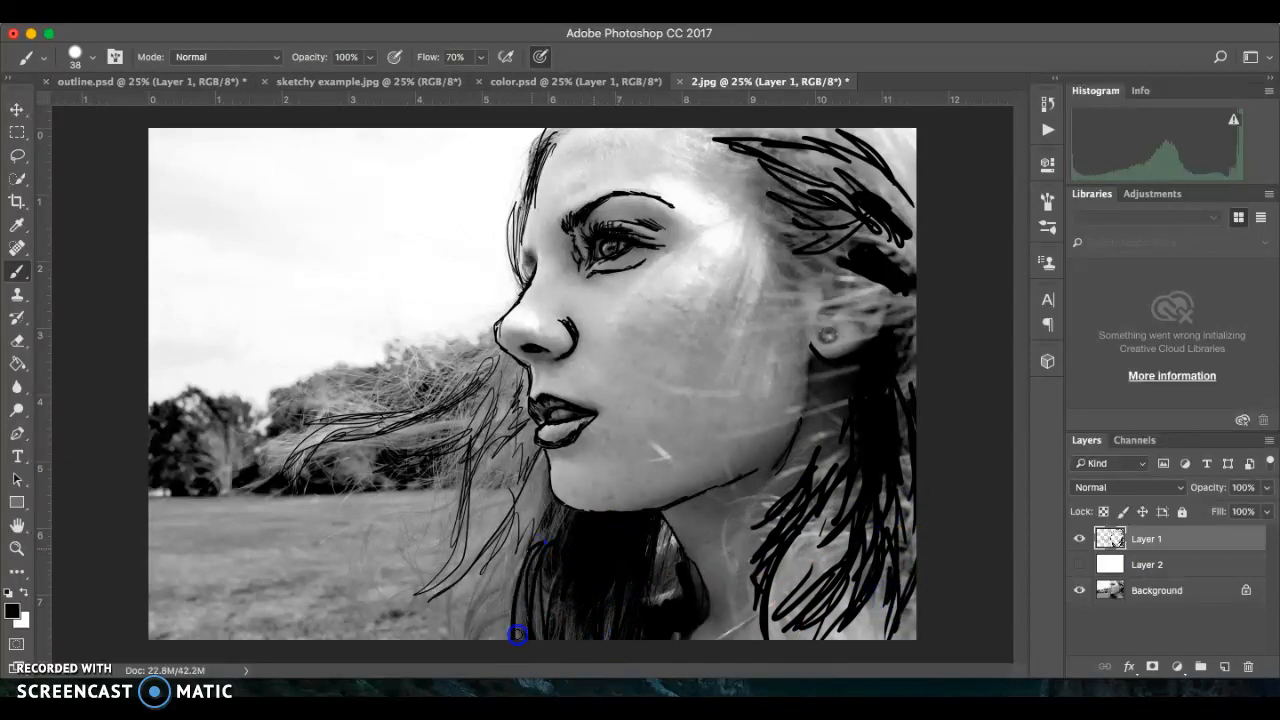
Thicken the windblown strands in front of the mouth and chin and along the forehead, and draw the ear details and earring.
{"action": "mouse_move", "coordinate": [542, 481]}
{"action": "left_mouse_down"}
{"action": "mouse_move", "coordinate": [469, 589]}
{"action": "mouse_move", "coordinate": [521, 516]}
{"action": "mouse_move", "coordinate": [437, 606]}
{"action": "left_mouse_up"}
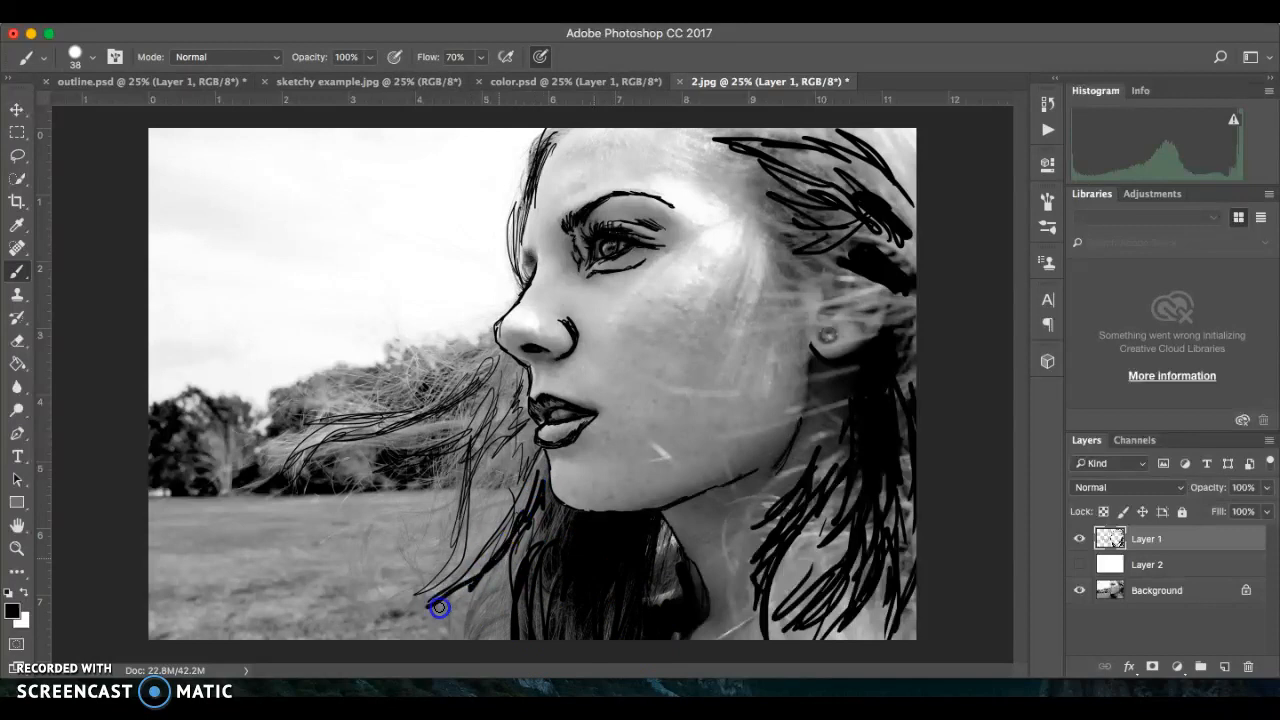
{"action": "mouse_move", "coordinate": [472, 490]}
{"action": "left_mouse_down"}
{"action": "mouse_move", "coordinate": [442, 596]}
{"action": "mouse_move", "coordinate": [386, 586]}
{"action": "left_mouse_up"}
{"action": "mouse_move", "coordinate": [477, 423]}
{"action": "left_mouse_down"}
{"action": "mouse_move", "coordinate": [484, 410]}
{"action": "mouse_move", "coordinate": [366, 457]}
{"action": "mouse_move", "coordinate": [301, 543]}
{"action": "mouse_move", "coordinate": [332, 490]}
{"action": "left_mouse_up"}
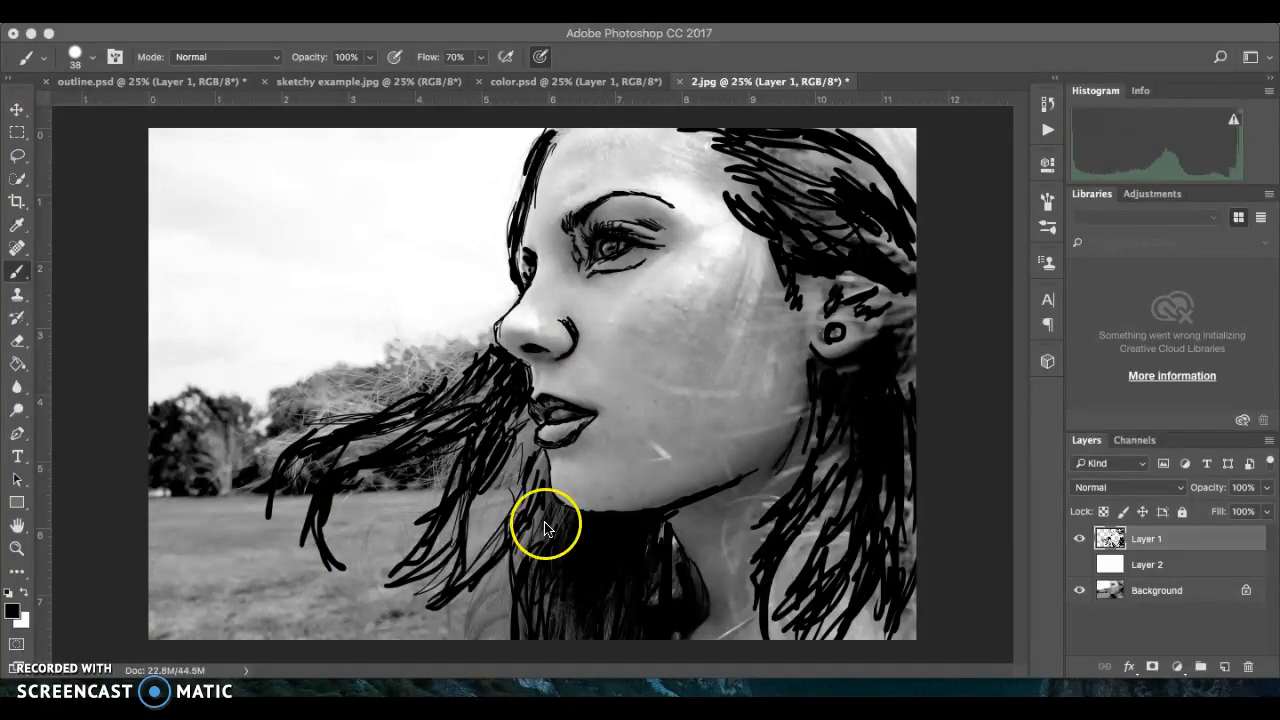
Hide the Background photo and show the white Layer 2 behind the finished line drawing.
{"action": "left_click", "coordinate": [1078, 592]}
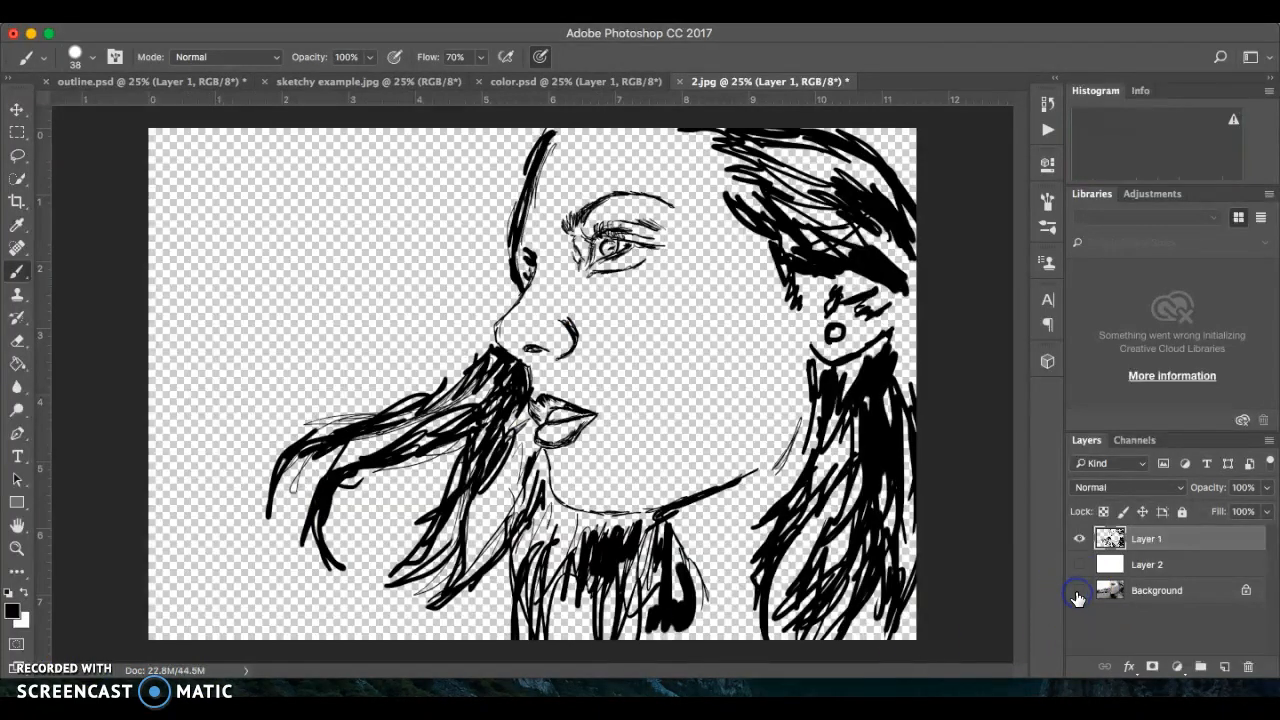
{"action": "left_click", "coordinate": [1078, 566]}
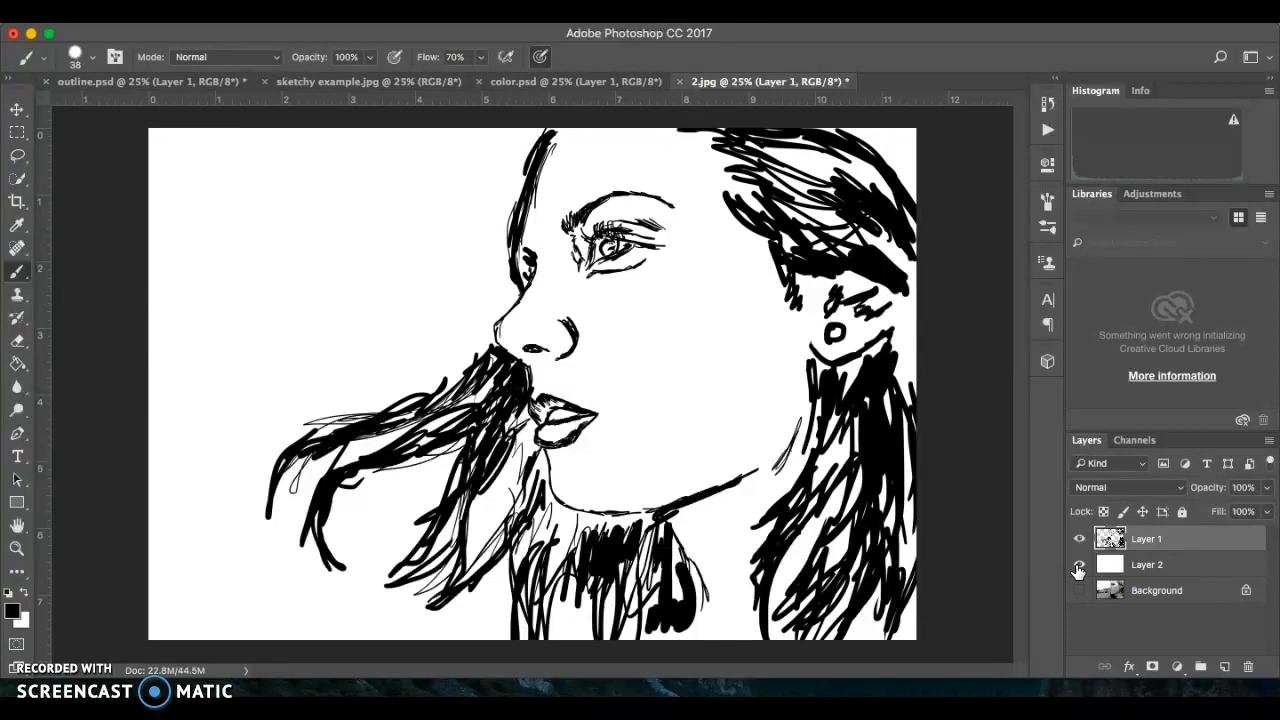
{"action": "left_click", "coordinate": [1078, 570]}
Scale the Layer 1 drawing proportionally to 57.25% with Free Transform and place it in the upper left part of the canvas.
{"action": "key", "text": "super+t"}
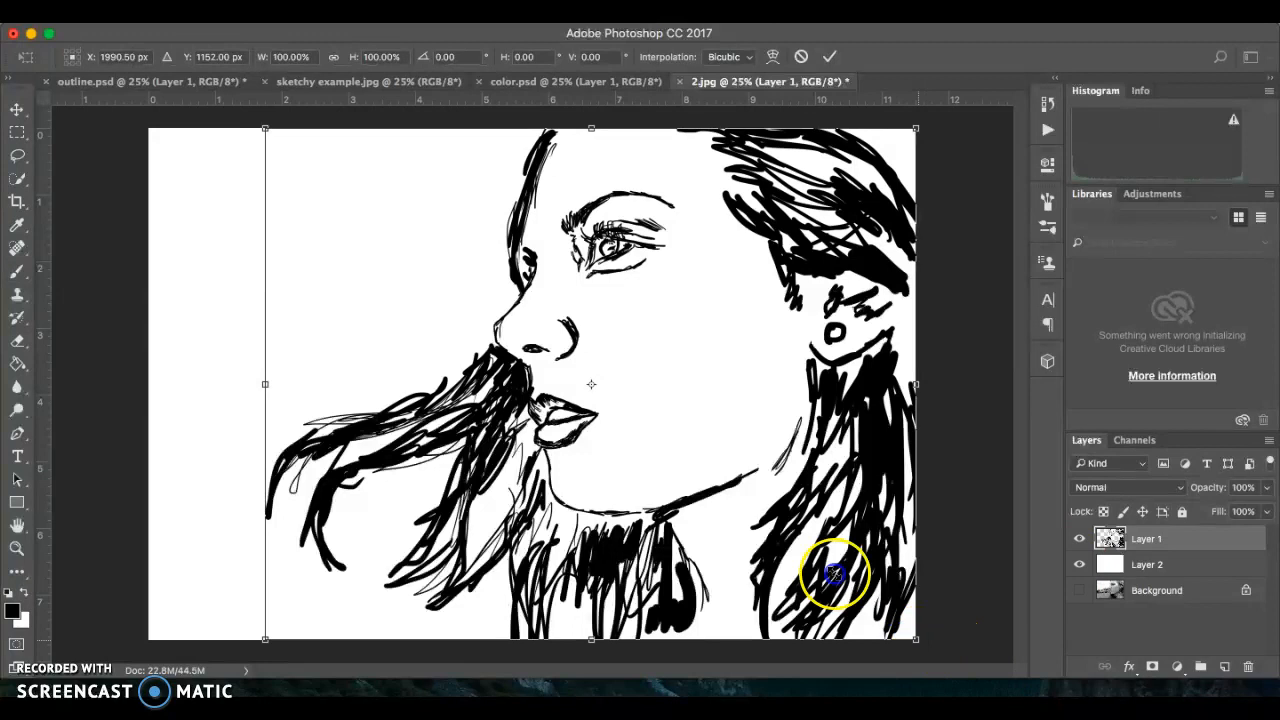
{"action": "left_click_drag", "start_coordinate": [916, 636], "coordinate": [651, 406]}
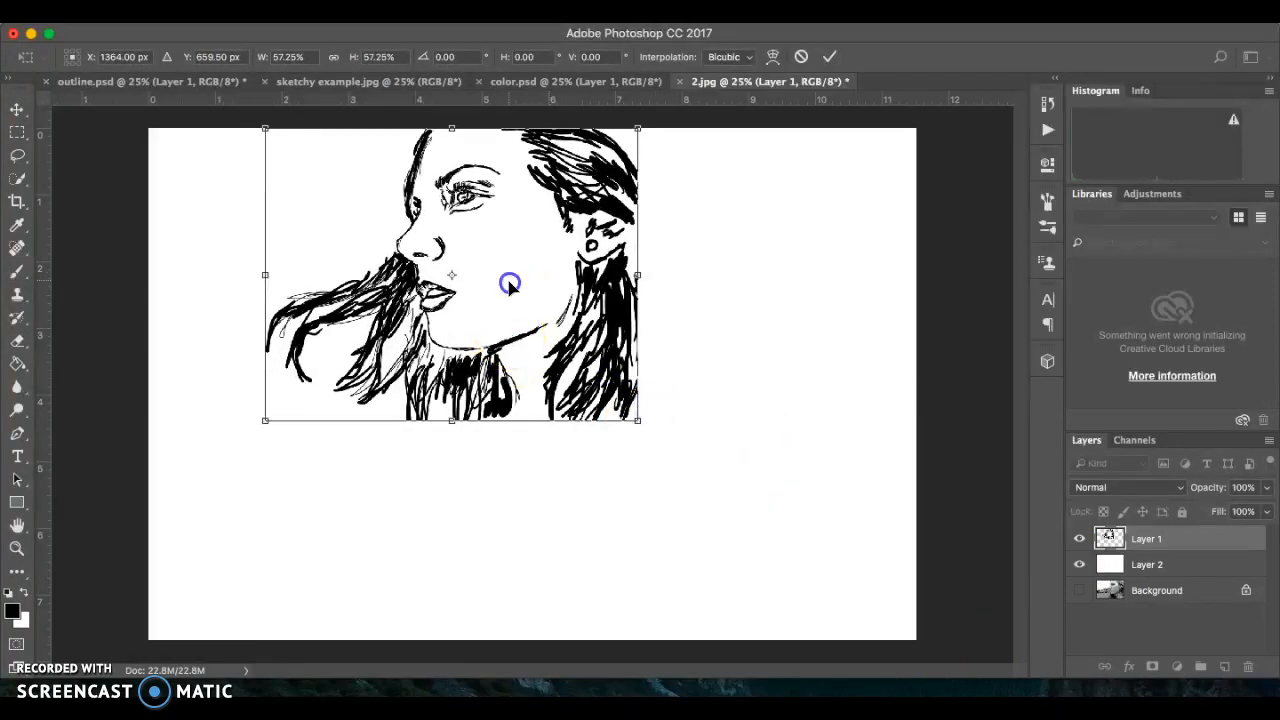
{"action": "left_click_drag", "start_coordinate": [510, 285], "coordinate": [449, 331]}
{"action": "left_click", "coordinate": [1079, 591]}
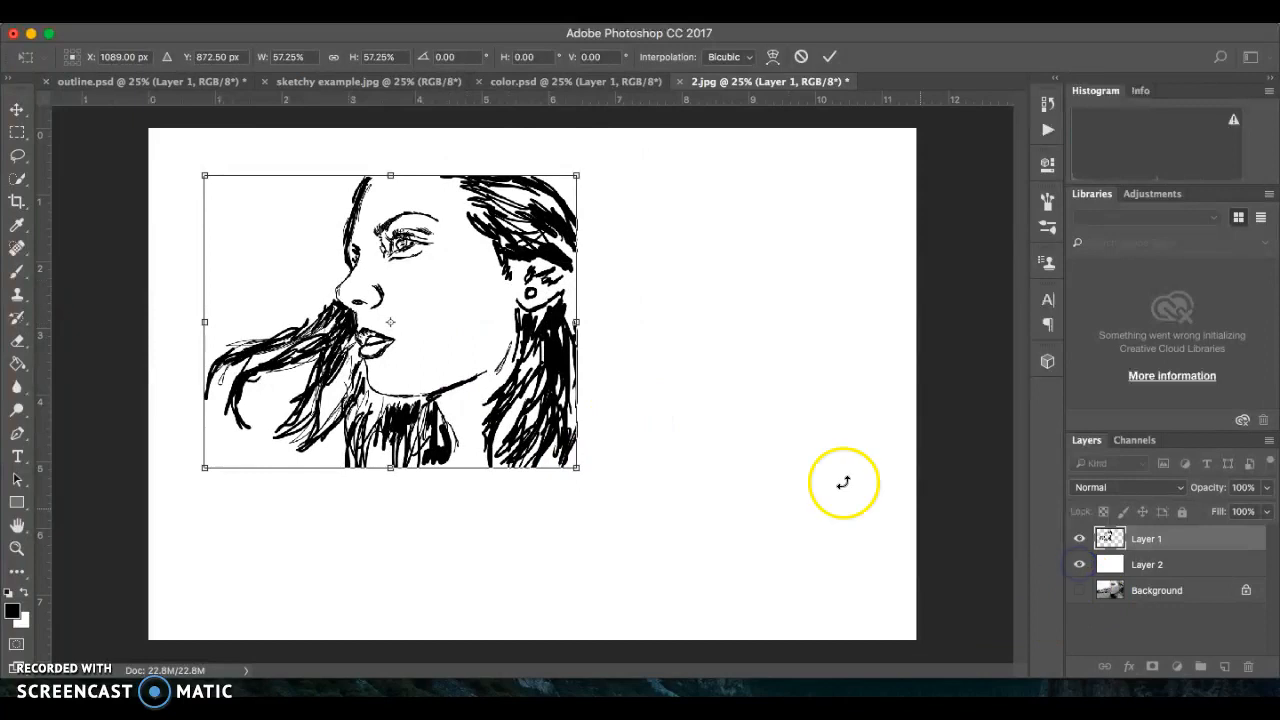
{"action": "key", "text": "Return"}
{"action": "key", "text": "b"}
Hide Layer 2, show the Background photo and move the reduced drawing over the photo's face with the Move tool.
{"action": "left_click", "coordinate": [1079, 565]}
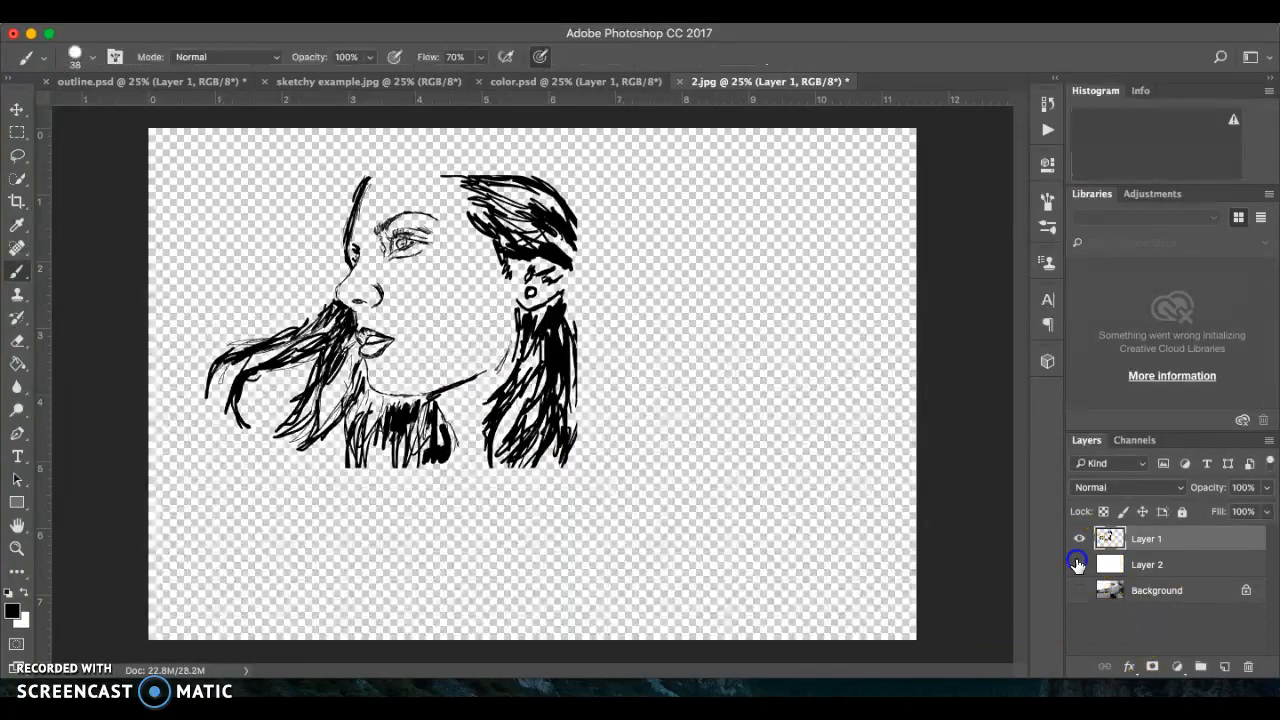
{"action": "left_click", "coordinate": [1079, 591]}
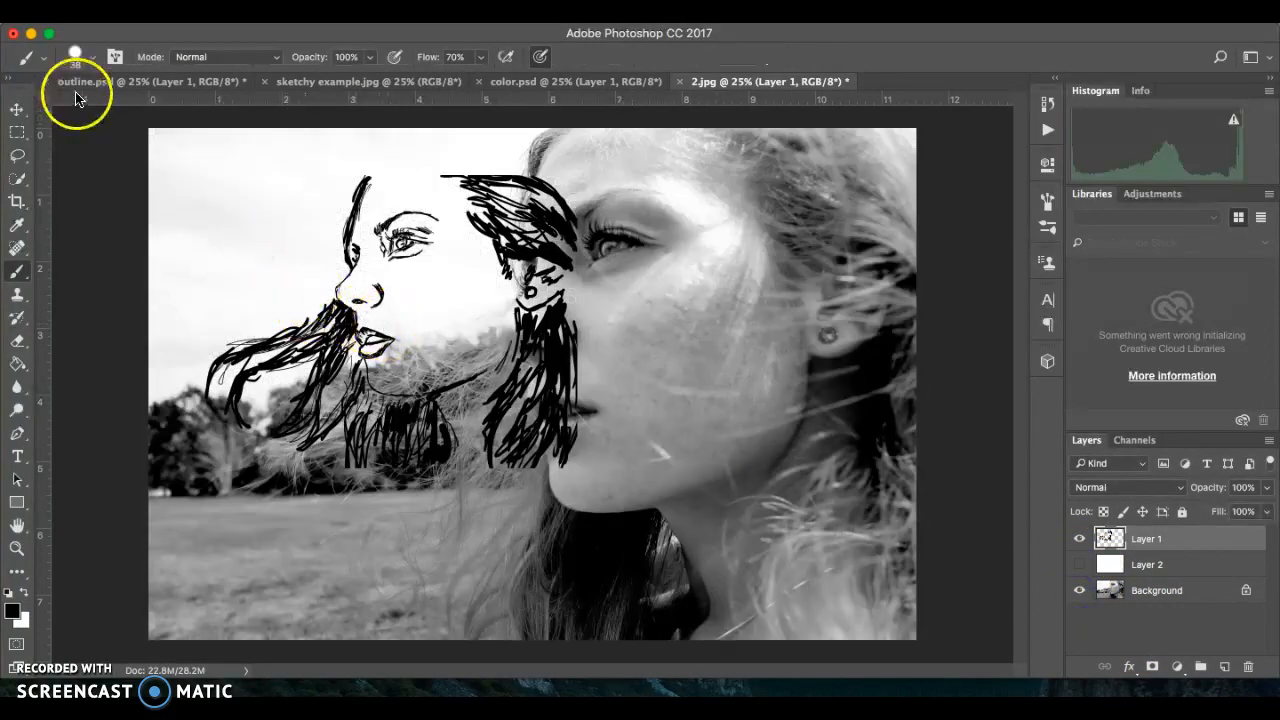
{"action": "left_click", "coordinate": [17, 109]}
{"action": "left_click_drag", "start_coordinate": [530, 355], "coordinate": [425, 310]}
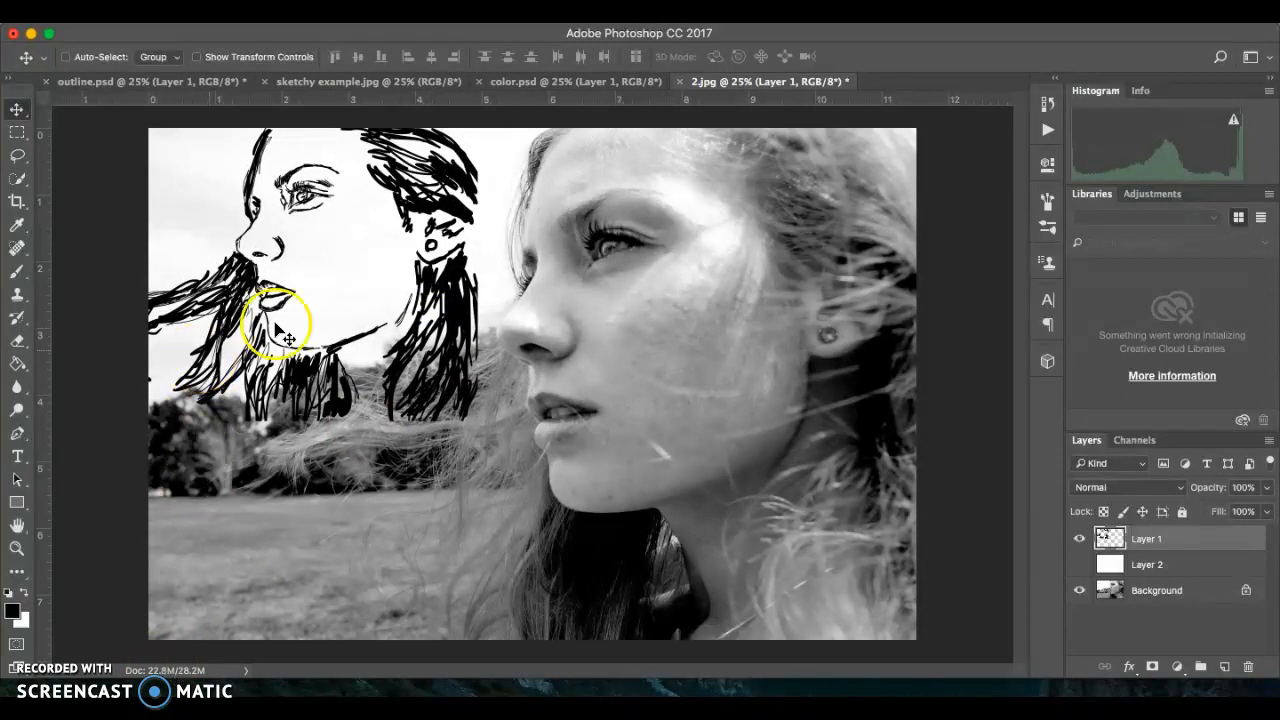
{"action": "mouse_move", "coordinate": [443, 329]}
{"action": "left_mouse_down"}
{"action": "mouse_move", "coordinate": [503, 200]}
{"action": "mouse_move", "coordinate": [793, 514]}
{"action": "mouse_move", "coordinate": [751, 434]}
{"action": "mouse_move", "coordinate": [731, 326]}
{"action": "mouse_move", "coordinate": [713, 366]}
{"action": "left_mouse_up"}
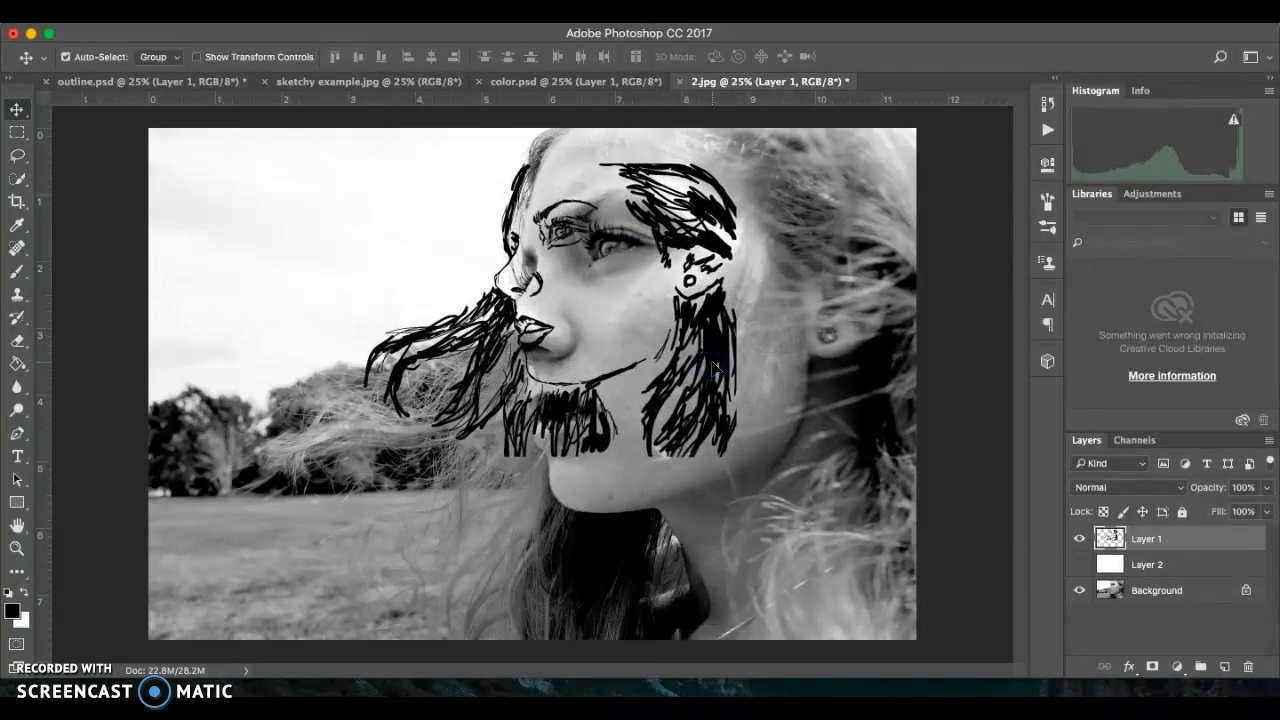
Enlarge the Layer 1 drawing to about 215% with Free Transform and move it back across the photo's face and hair.
{"action": "key", "text": "ctrl+t"}
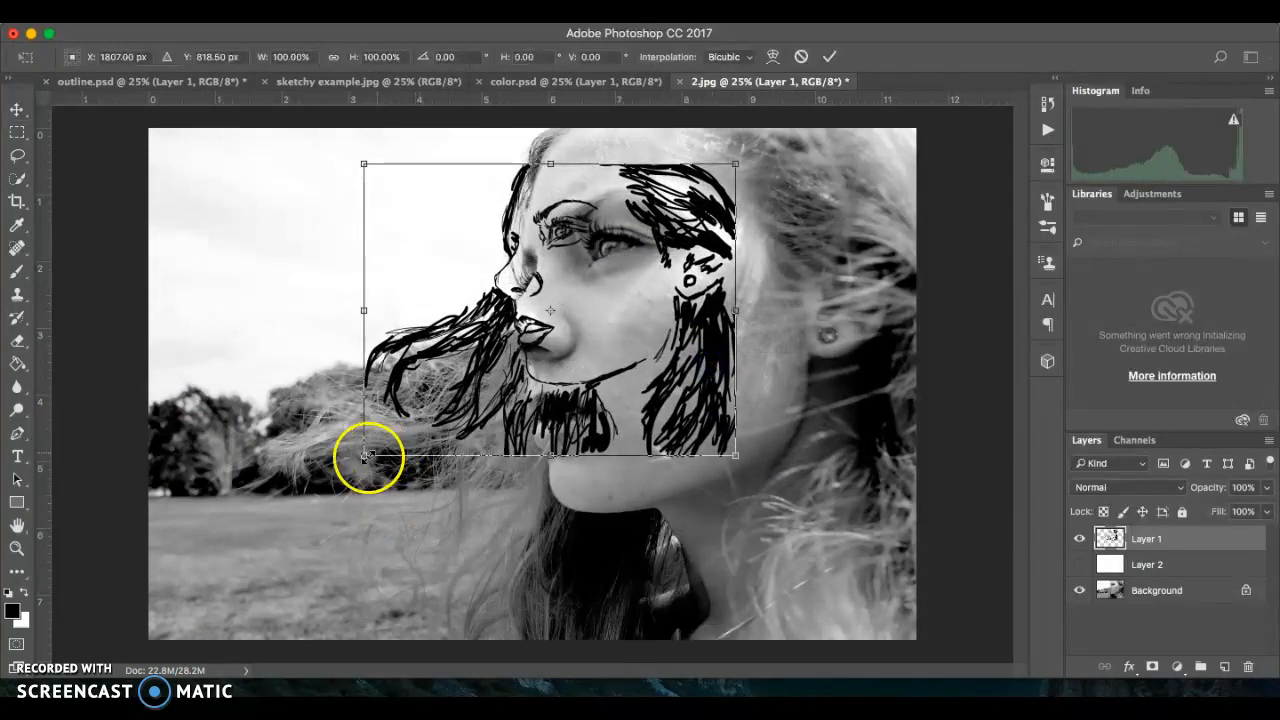
{"action": "mouse_move", "coordinate": [360, 459]}
{"action": "left_mouse_down"}
{"action": "mouse_move", "coordinate": [121, 645]}
{"action": "mouse_move", "coordinate": [0, 719]}
{"action": "left_mouse_up"}
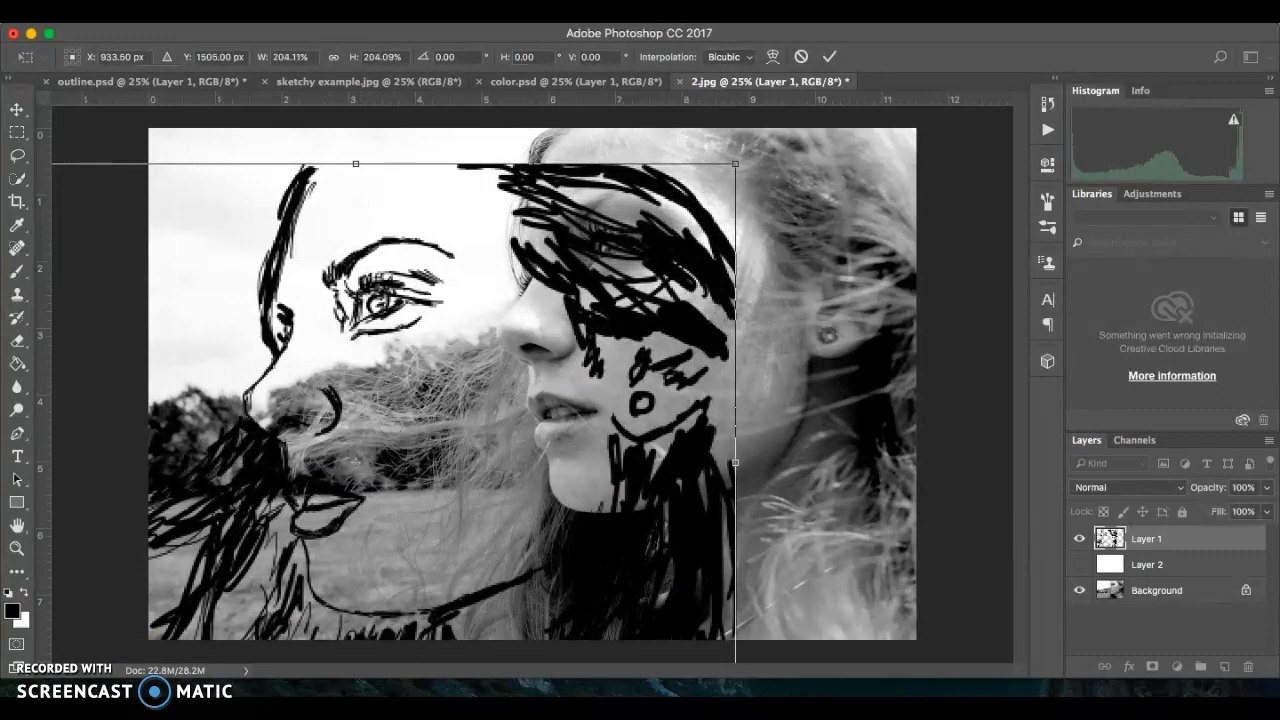
{"action": "mouse_move", "coordinate": [735, 163]}
{"action": "left_mouse_down"}
{"action": "mouse_move", "coordinate": [757, 129]}
{"action": "mouse_move", "coordinate": [776, 134]}
{"action": "left_mouse_up"}
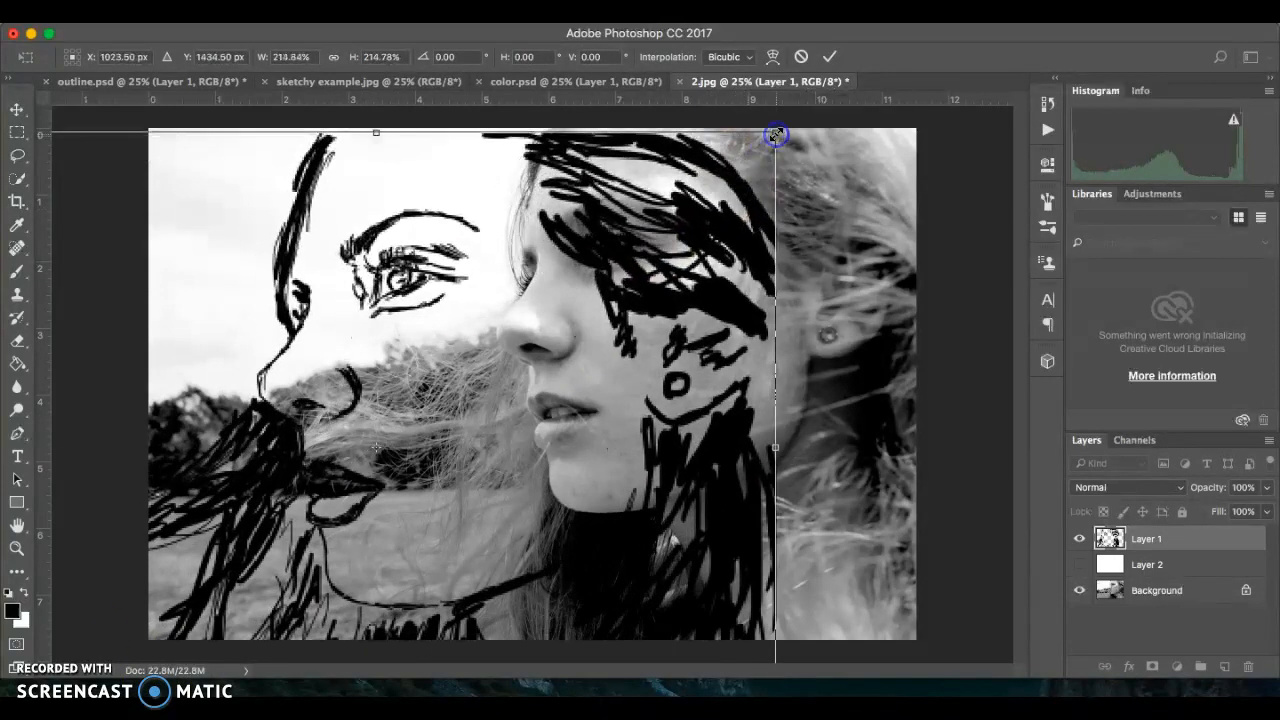
{"action": "key", "text": "Return"}
{"action": "mouse_move", "coordinate": [434, 297]}
{"action": "left_mouse_down"}
{"action": "mouse_move", "coordinate": [600, 214]}
{"action": "mouse_move", "coordinate": [600, 262]}
{"action": "mouse_move", "coordinate": [636, 262]}
{"action": "mouse_move", "coordinate": [573, 253]}
{"action": "mouse_move", "coordinate": [520, 200]}
{"action": "left_mouse_up"}
{"action": "left_click", "coordinate": [737, 445]}
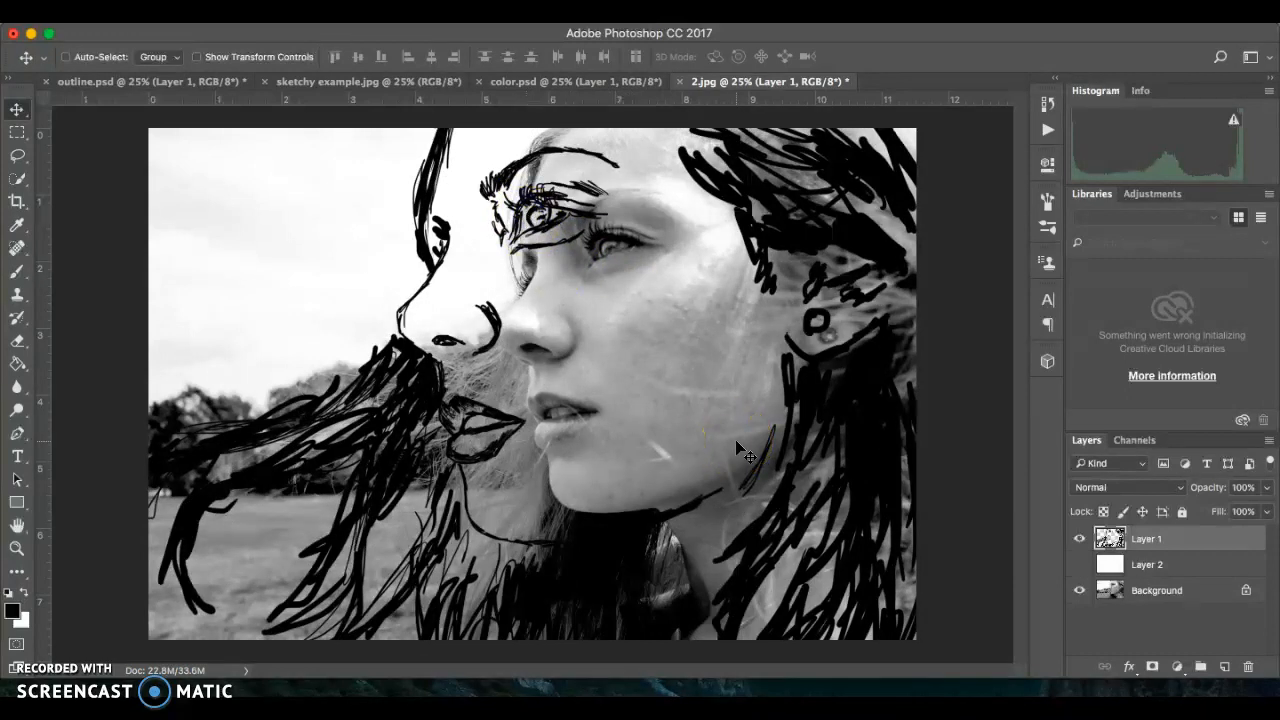